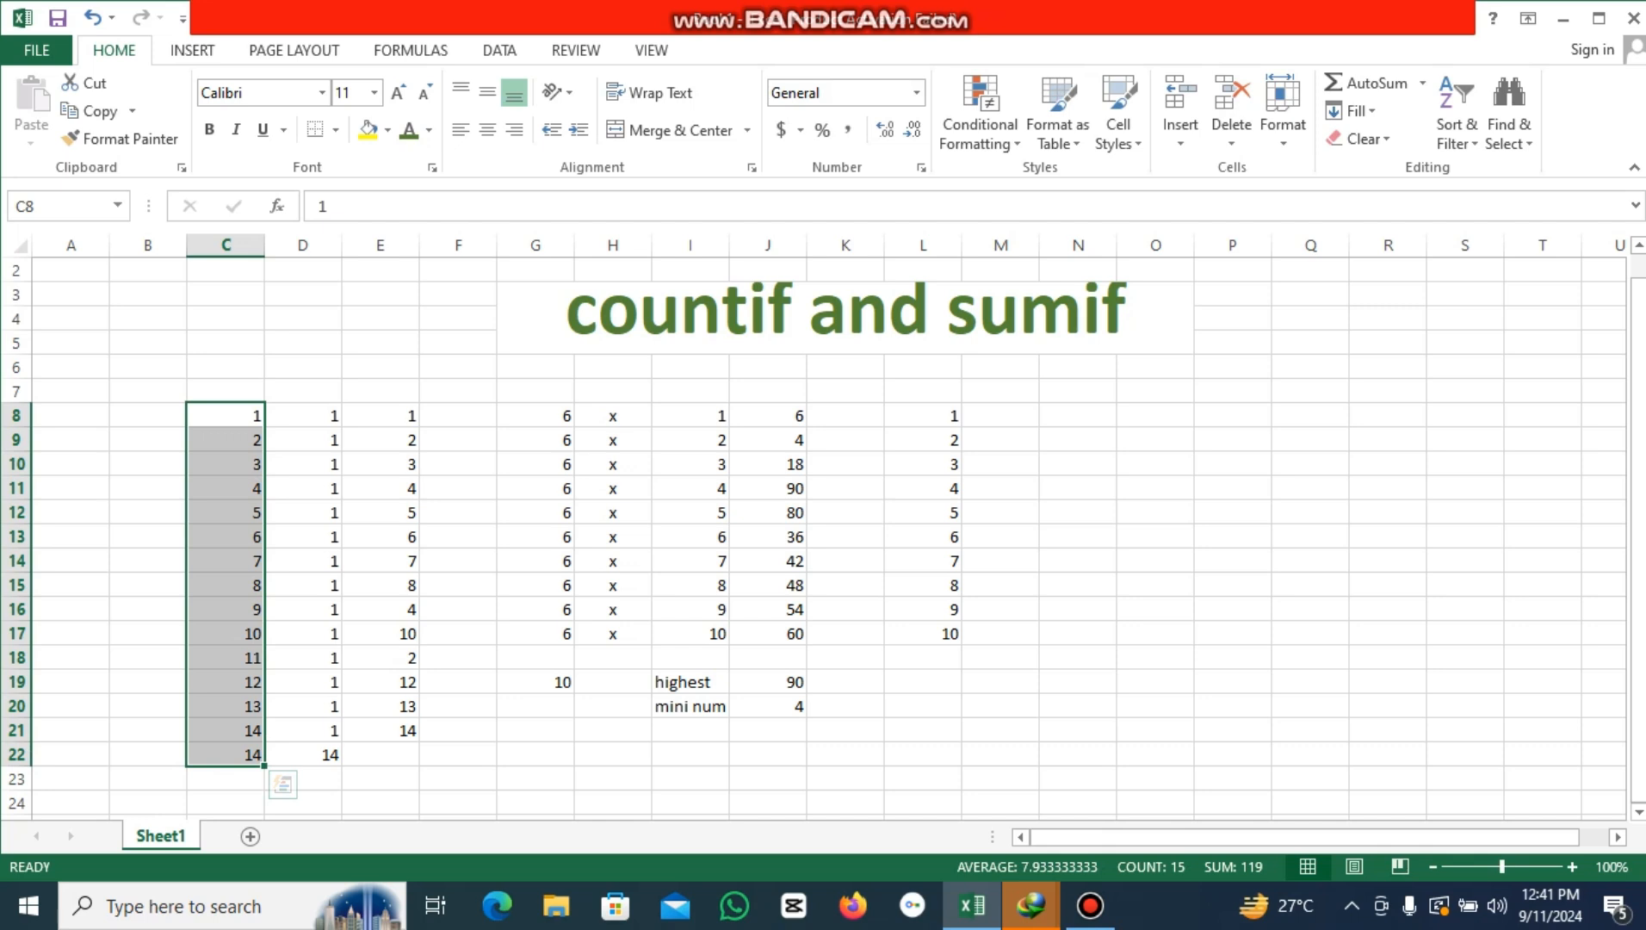
Enter a COUNTIF formula in C23 that counts the values in C8:C22 matching the criterion ">5".
click(225, 779)
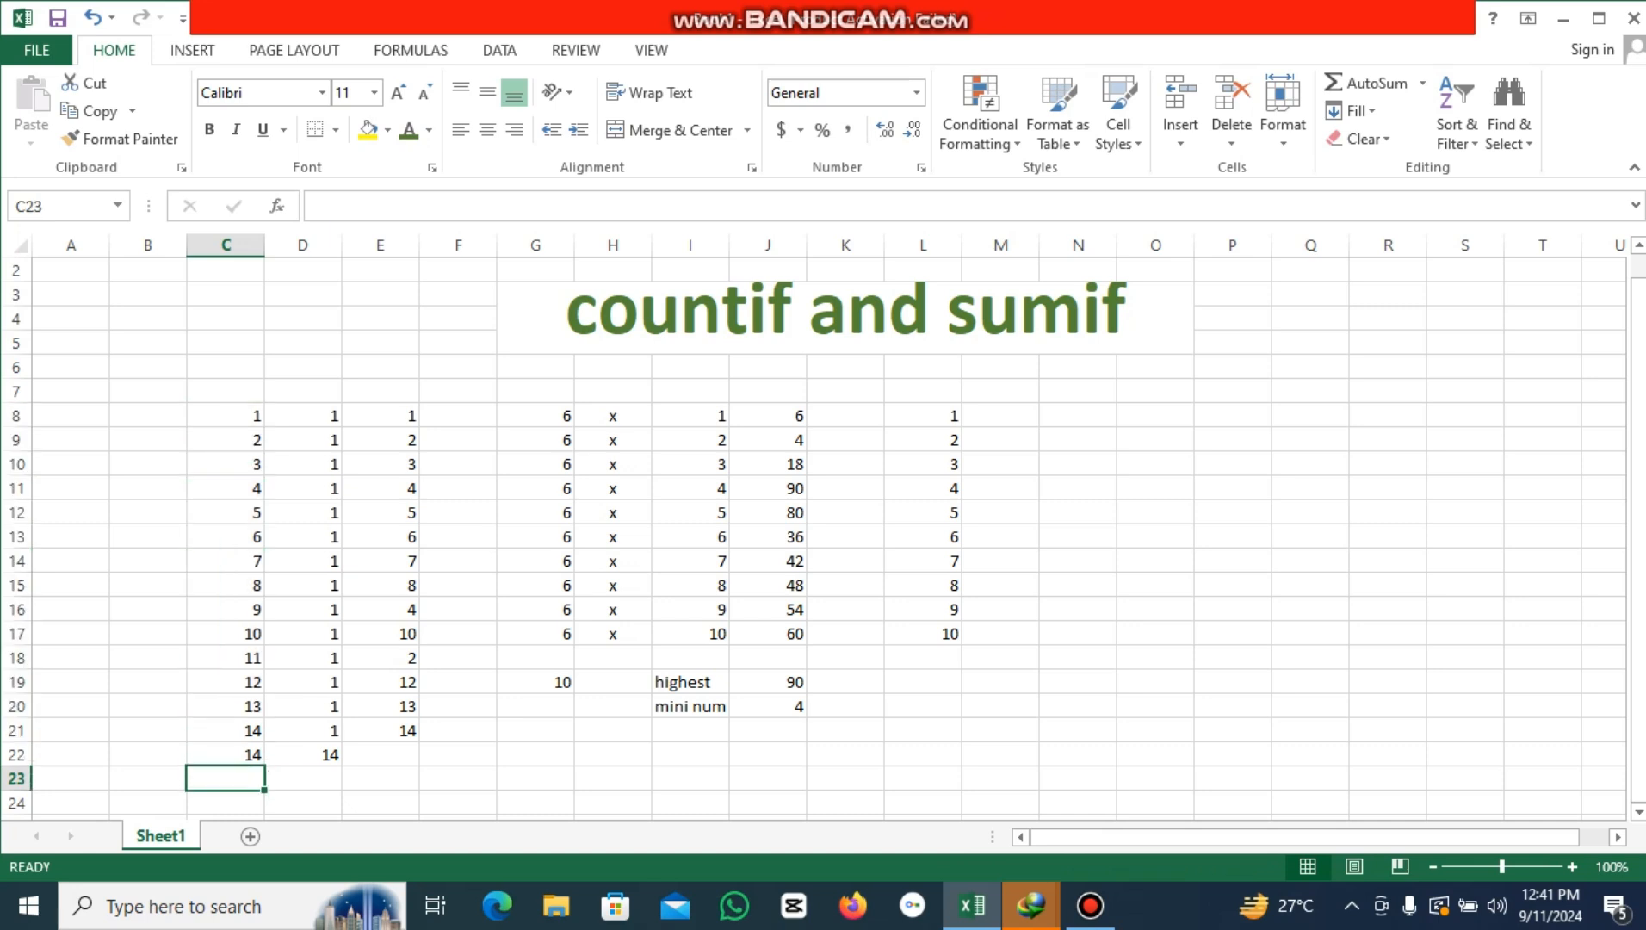
text(=)
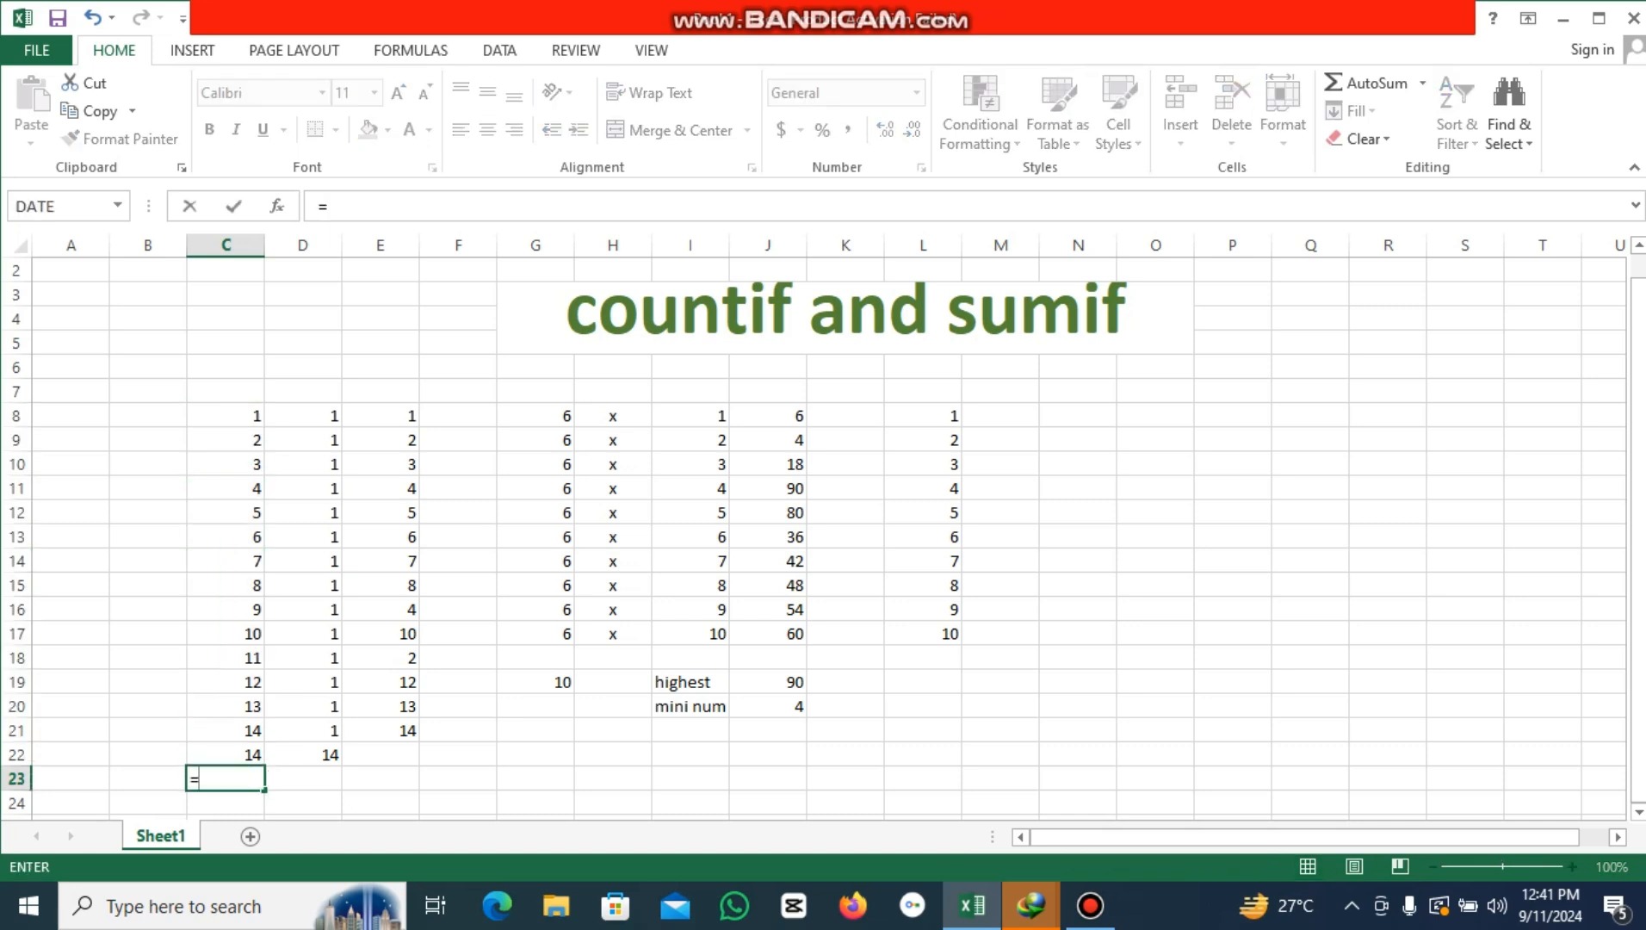
text(countif)
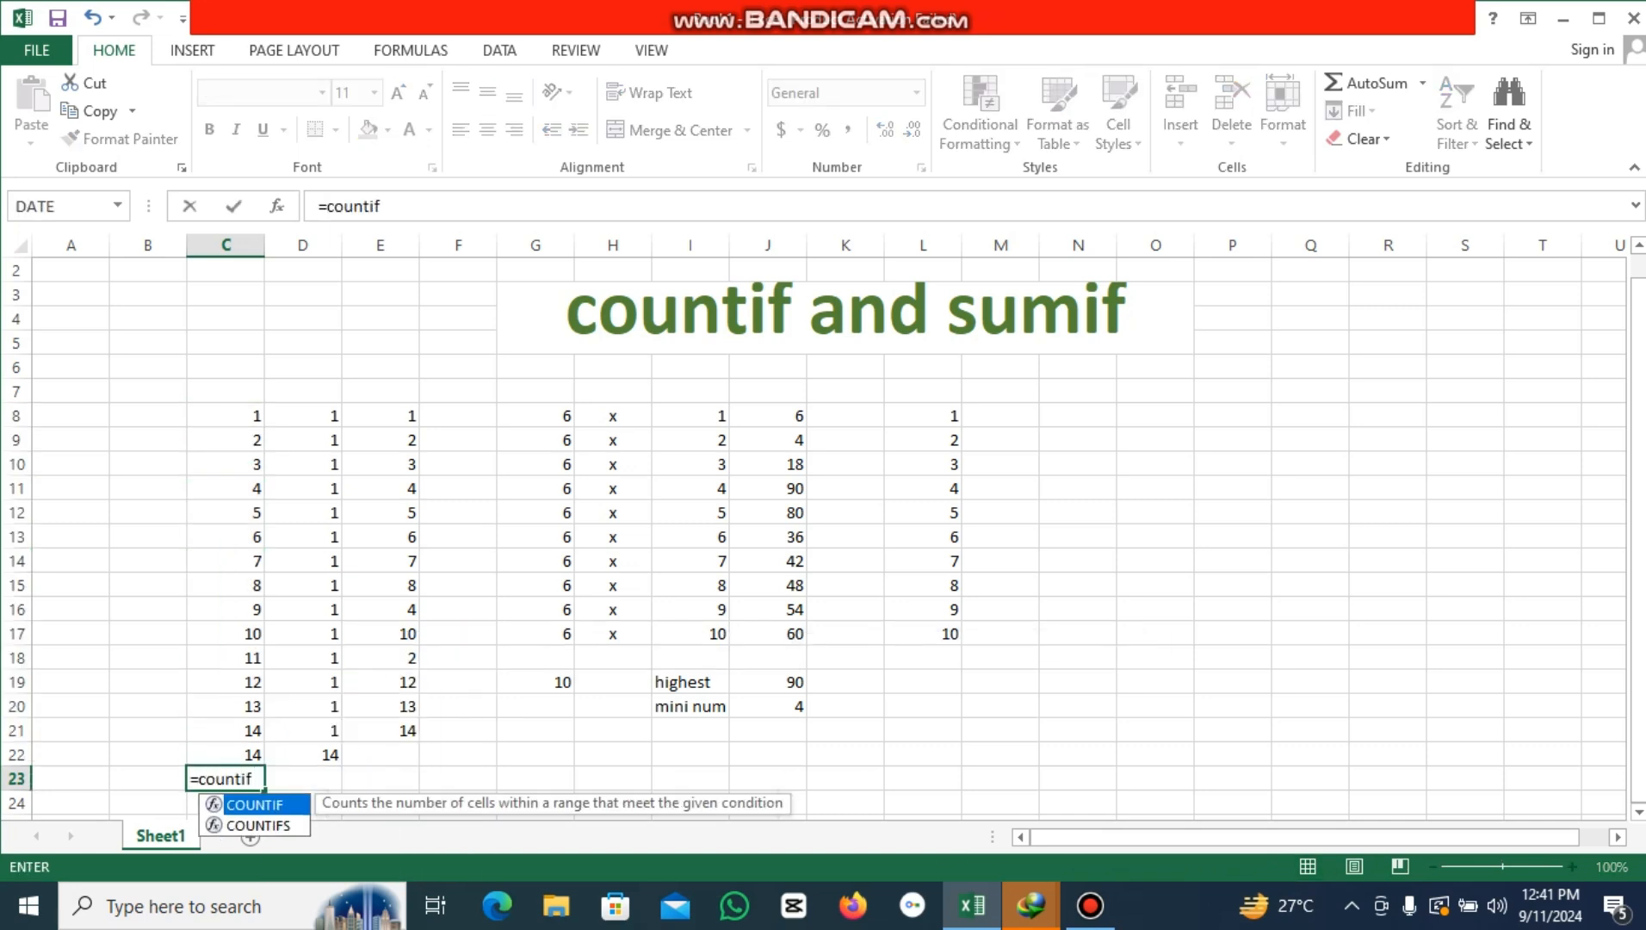
text(()
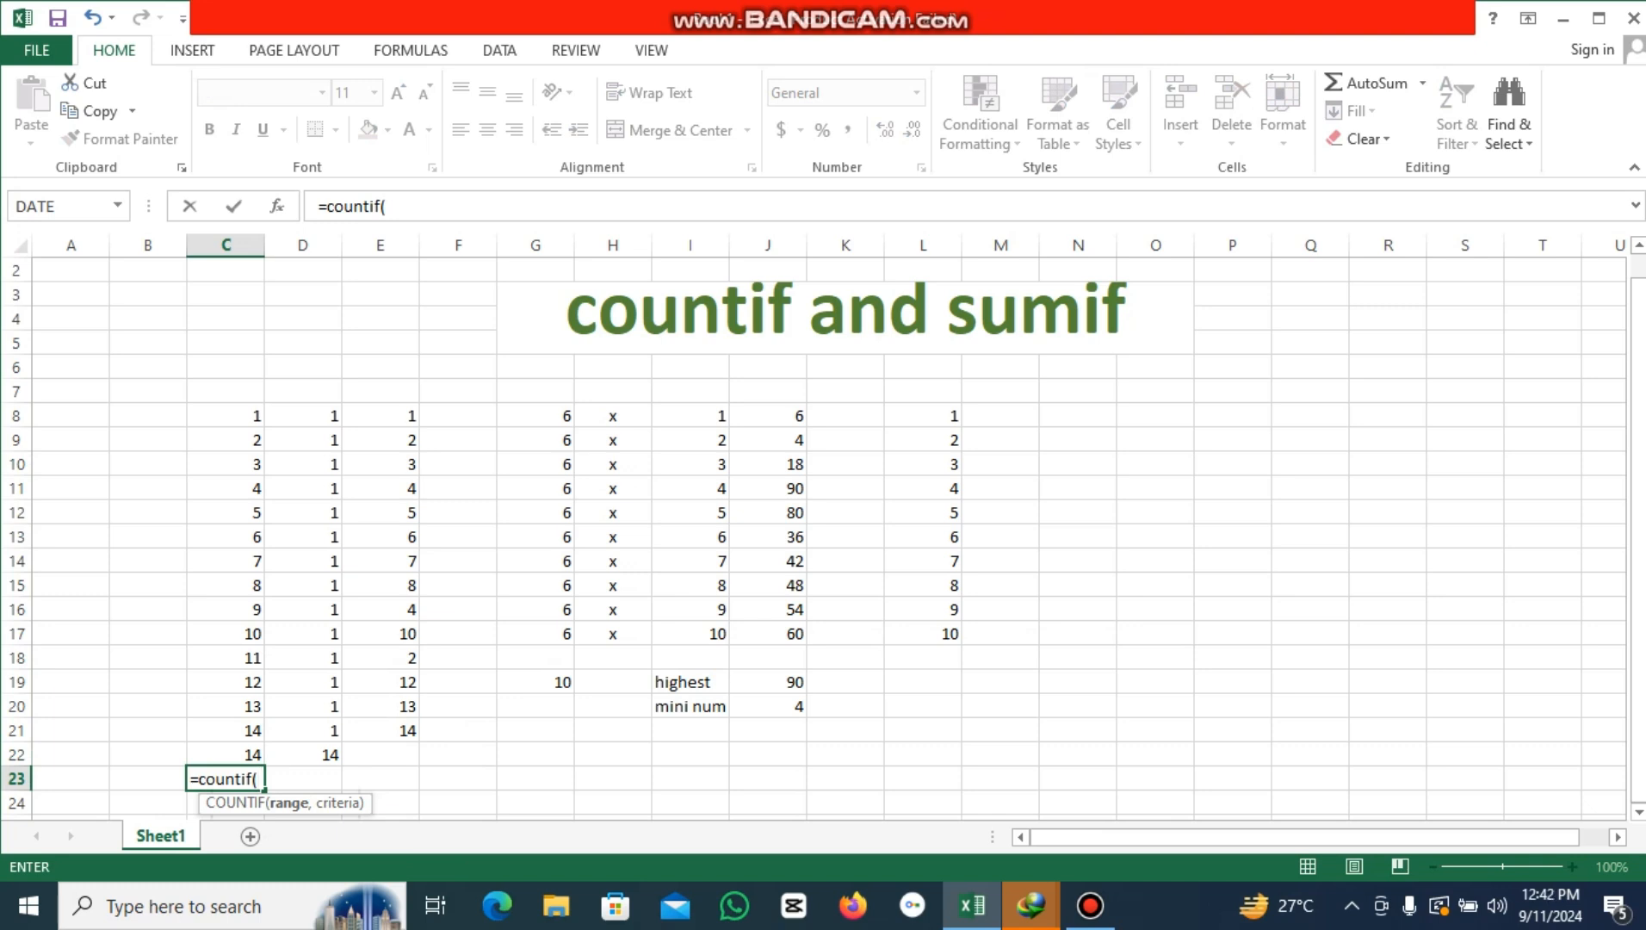
drag(249, 416, 249, 756)
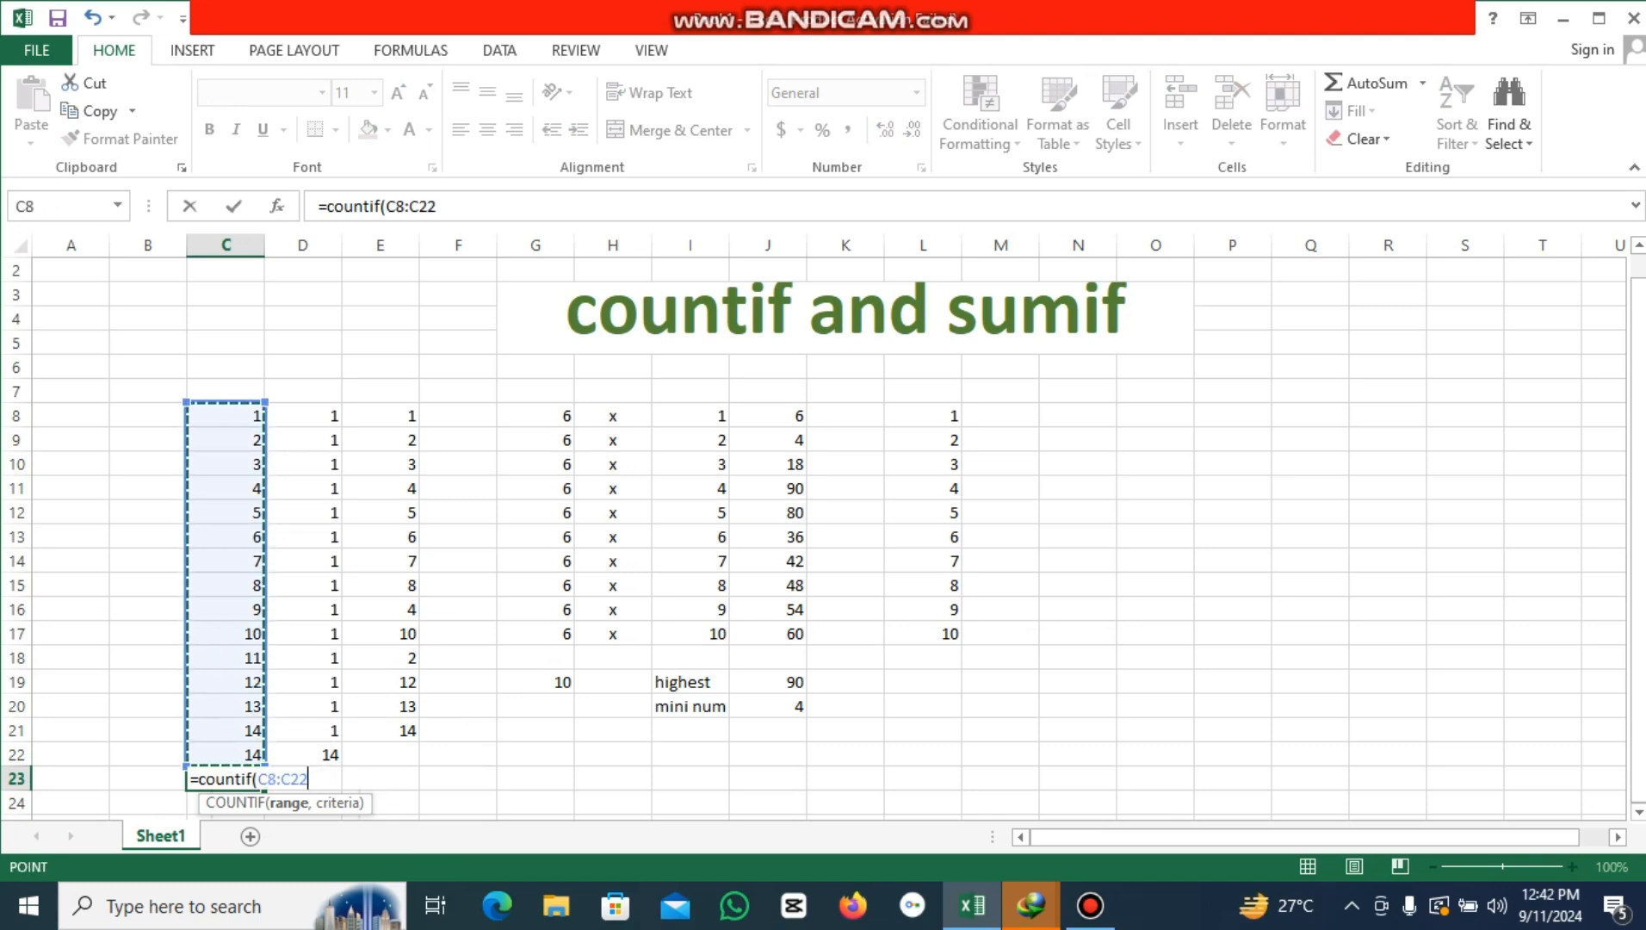
text(,")
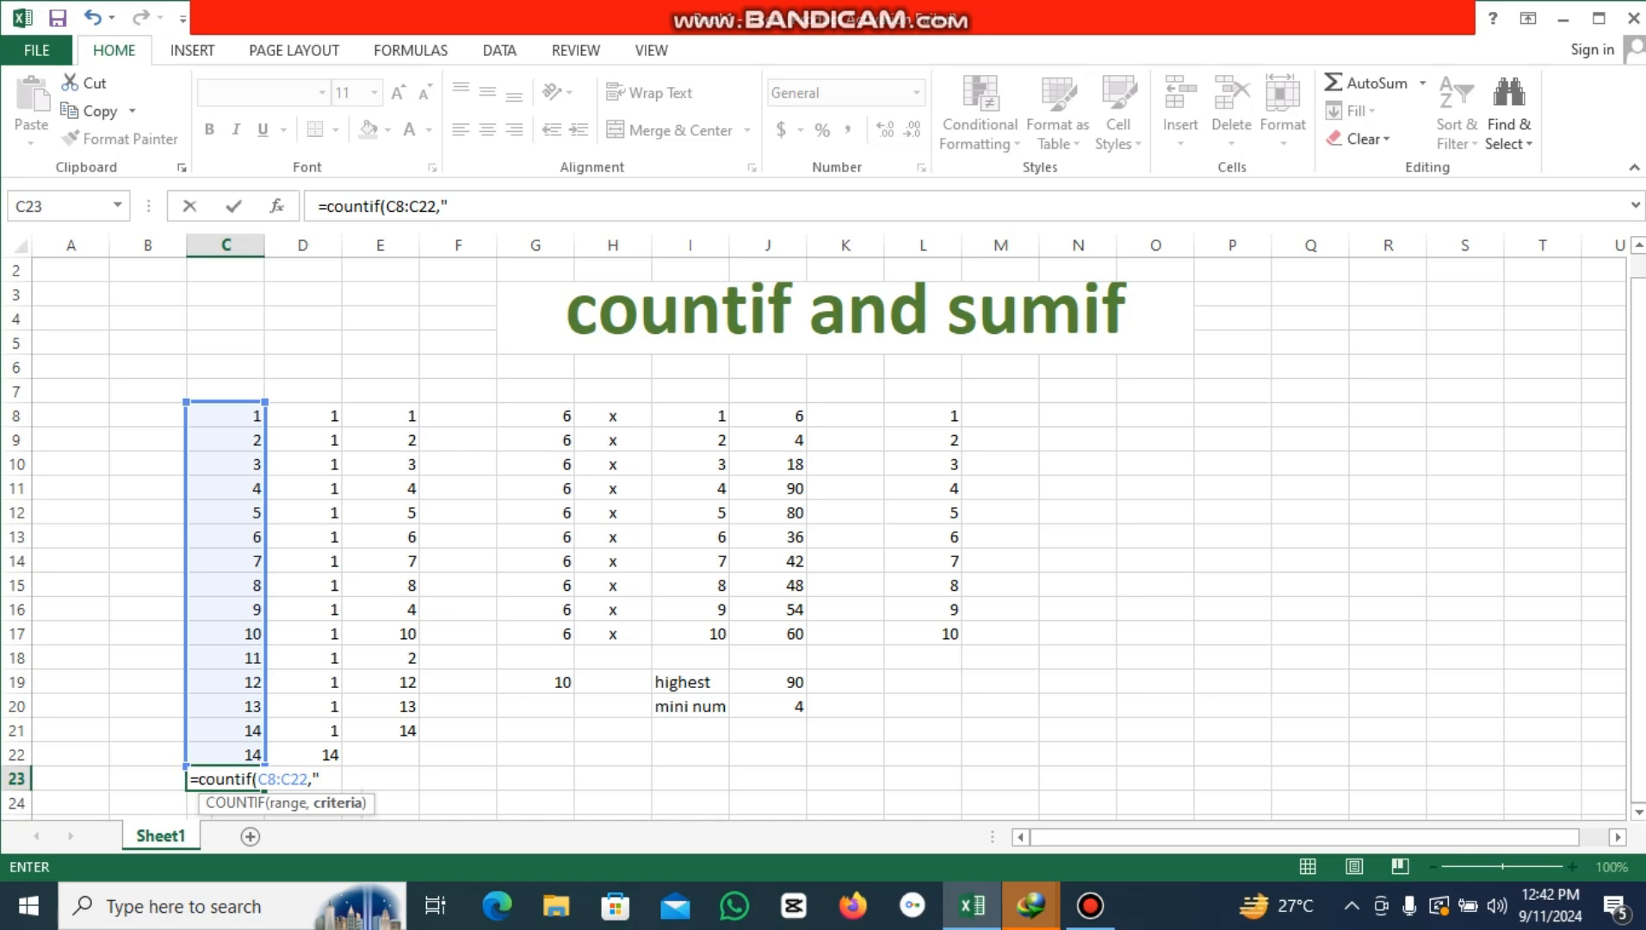
text(>5"))
key(Return)
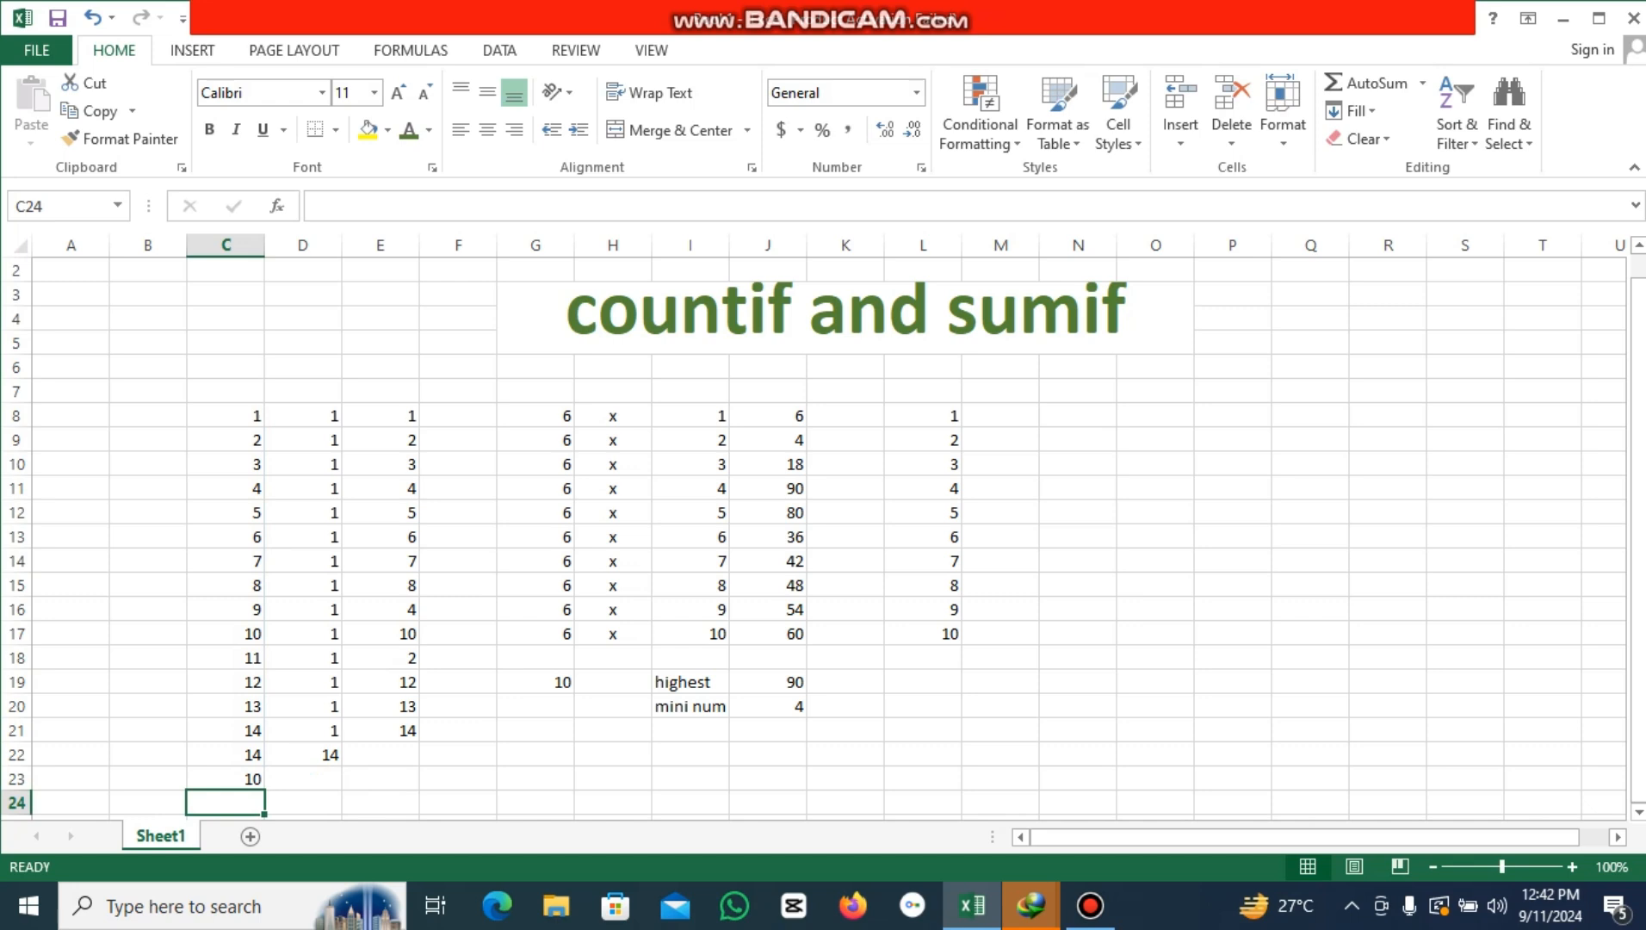
Change the criterion of the COUNTIF formula in C23 to "<5".
click(243, 779)
double_click(244, 778)
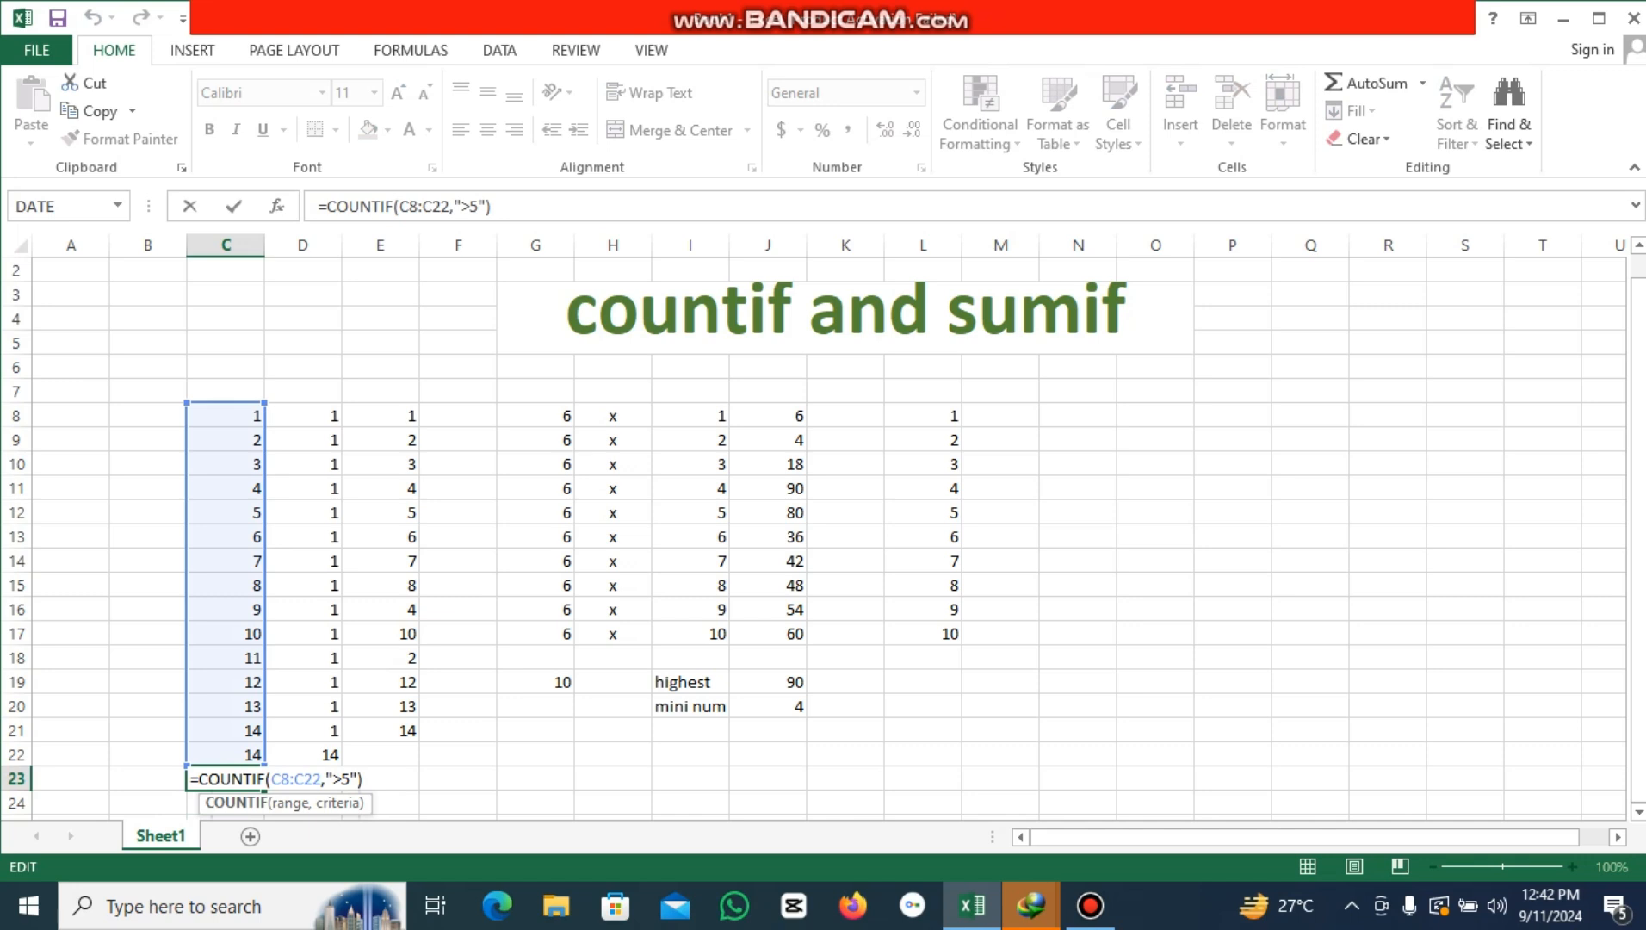
click(342, 779)
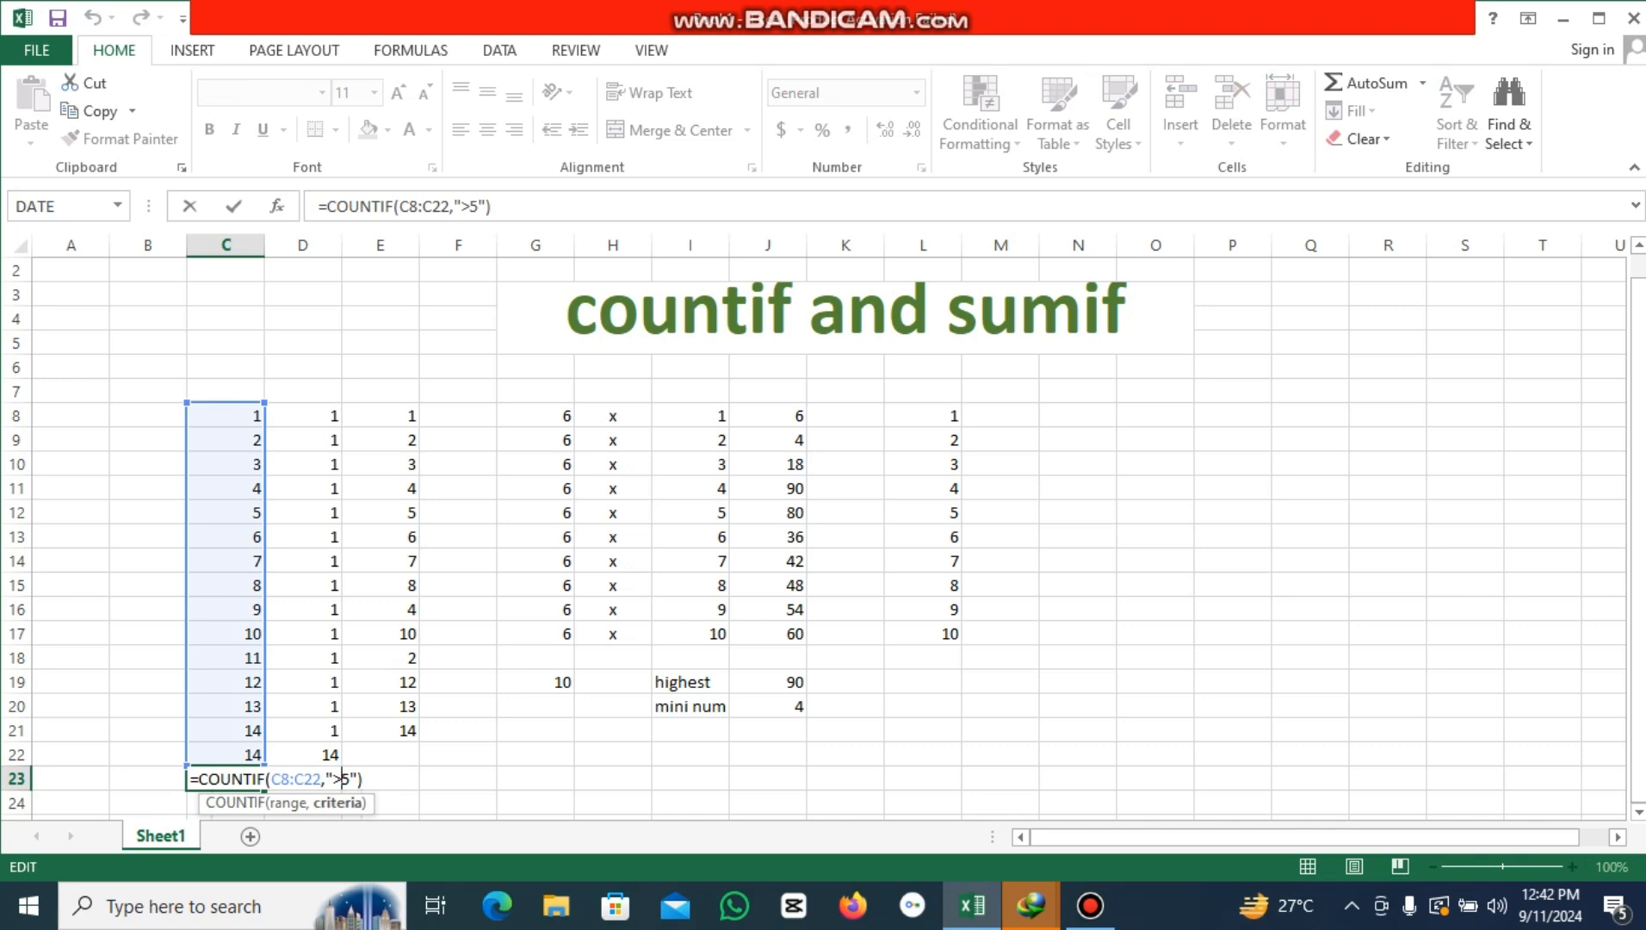
key(BackSpace)
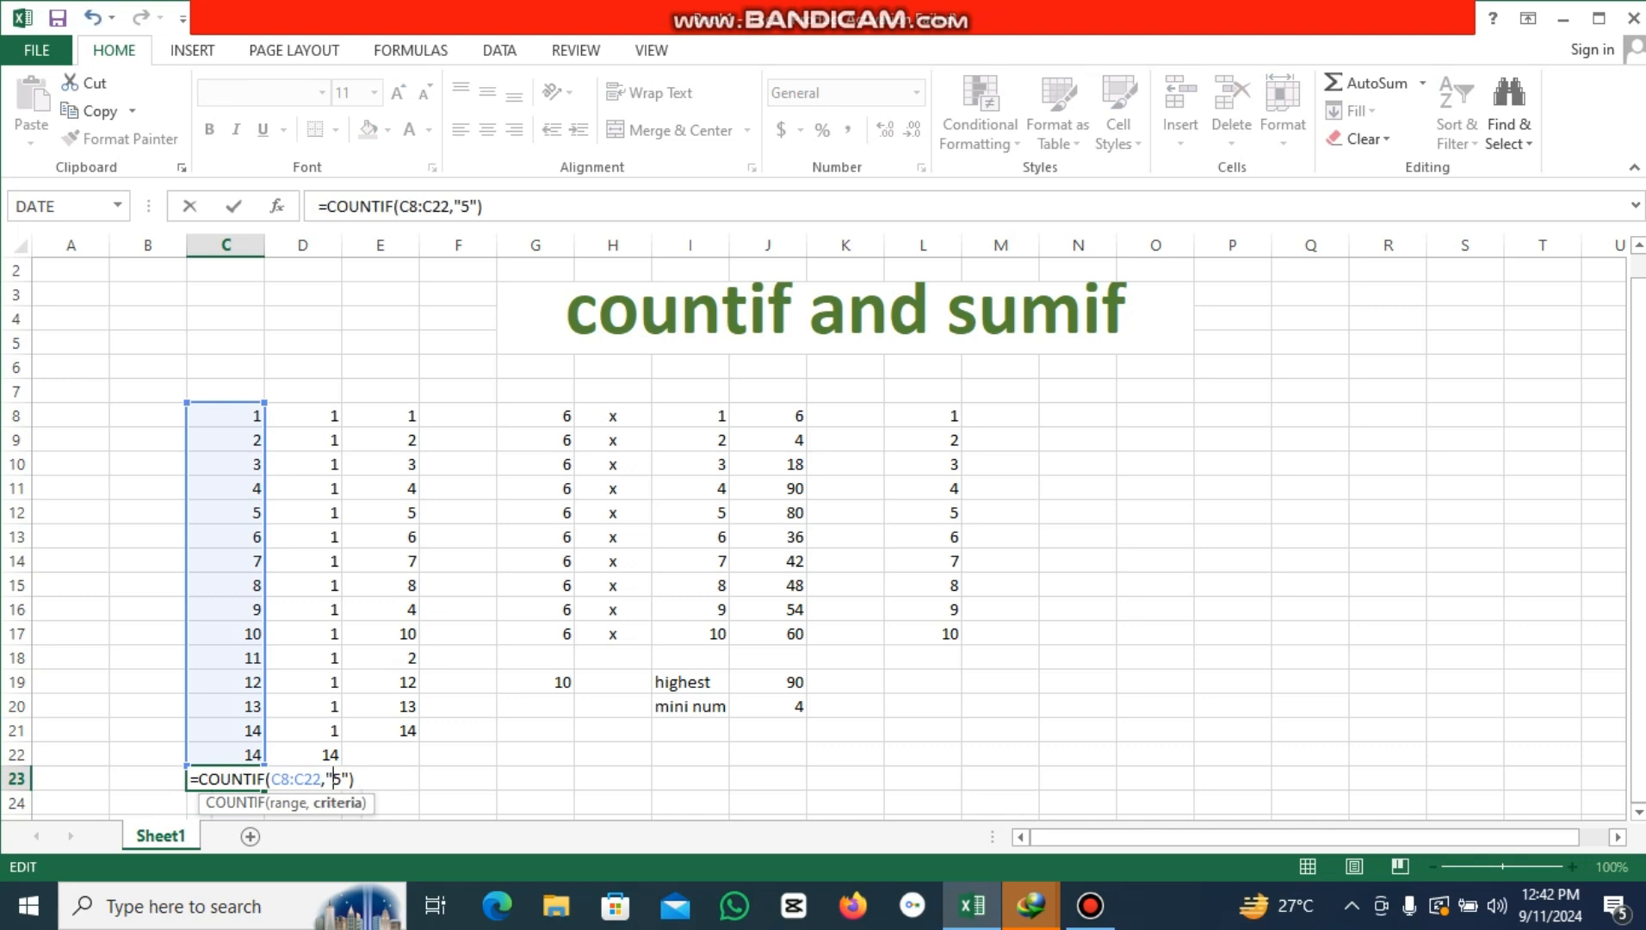
text(<)
key(Return)
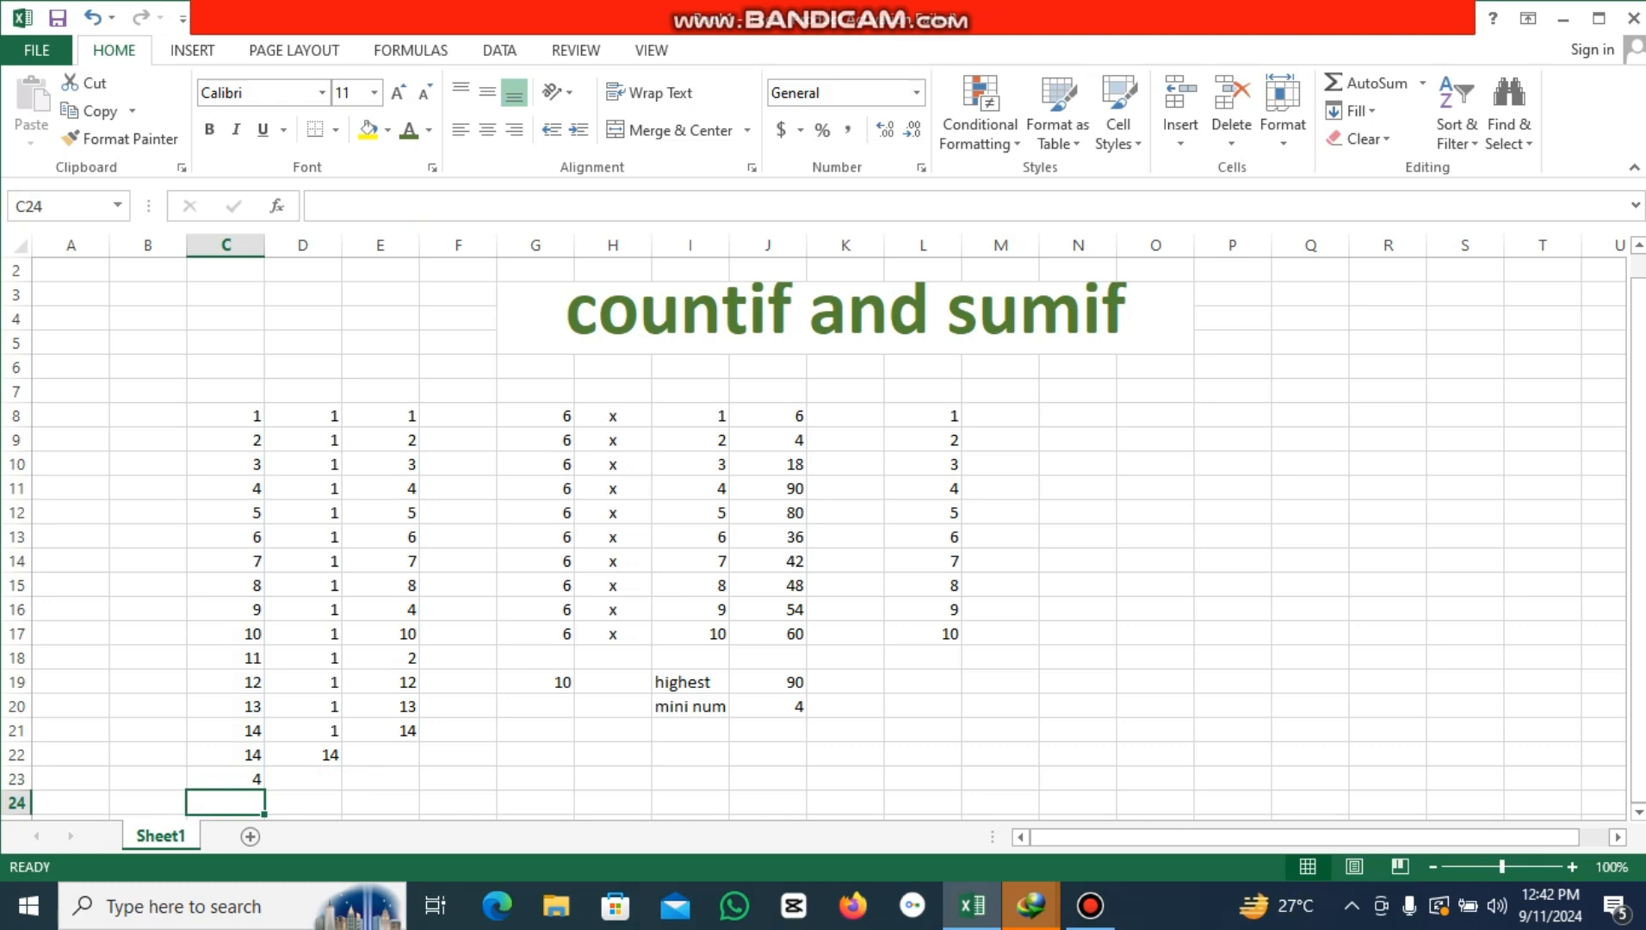
Extend the COUNTIF criterion in C23 to less than or equal, "<=5".
double_click(245, 779)
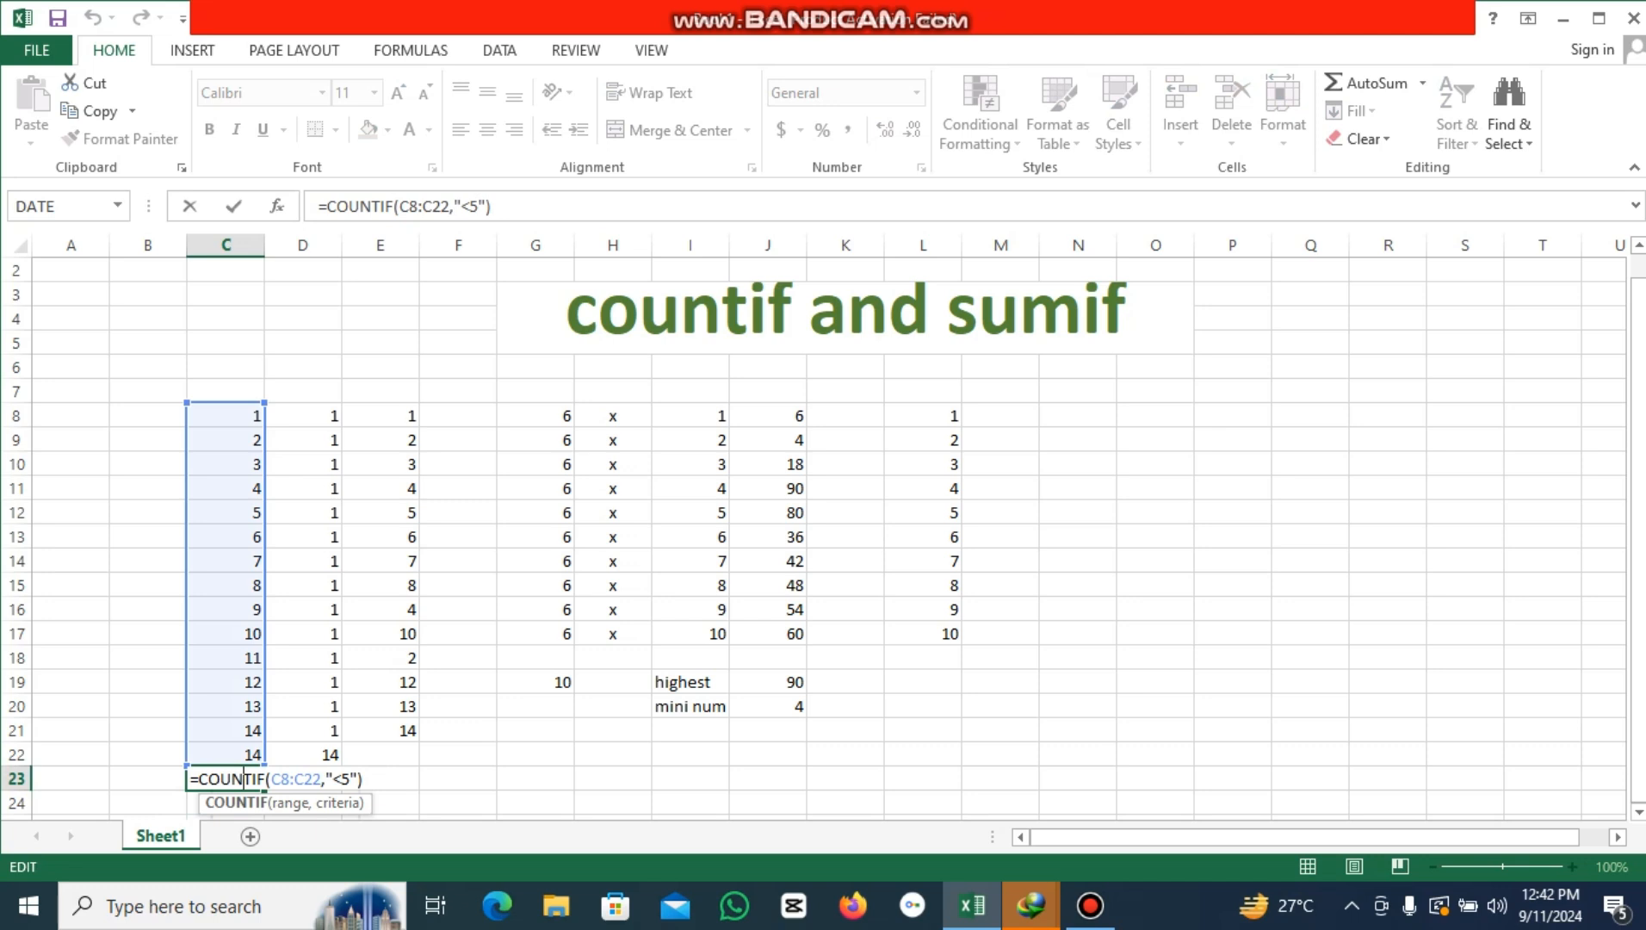
click(341, 779)
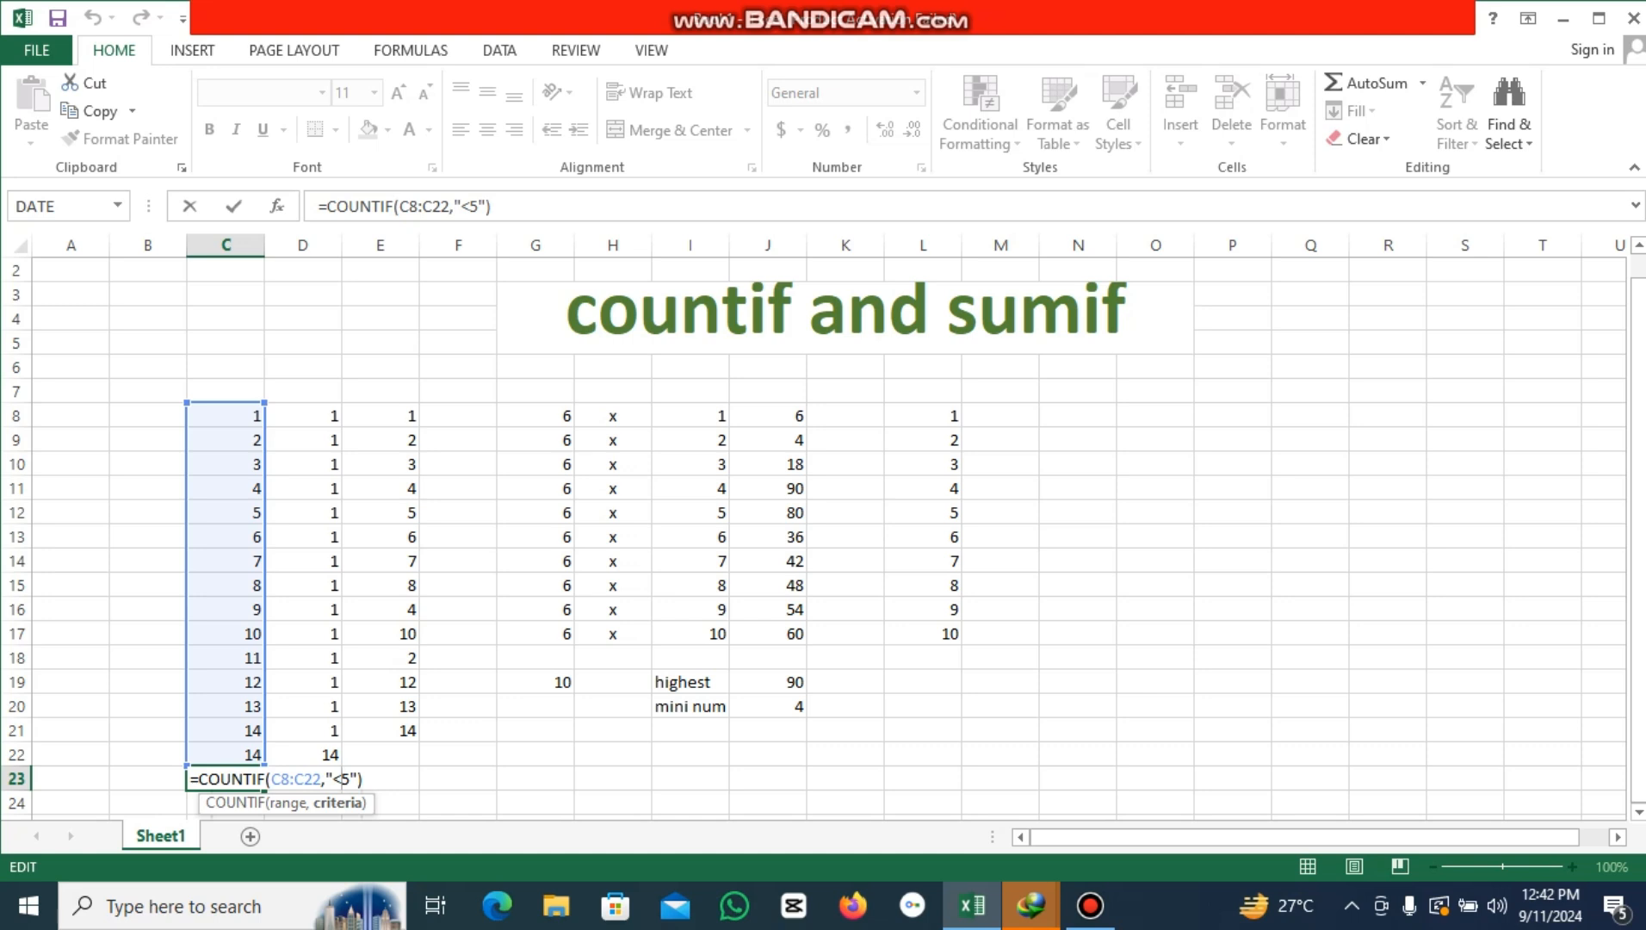
text(=)
key(Return)
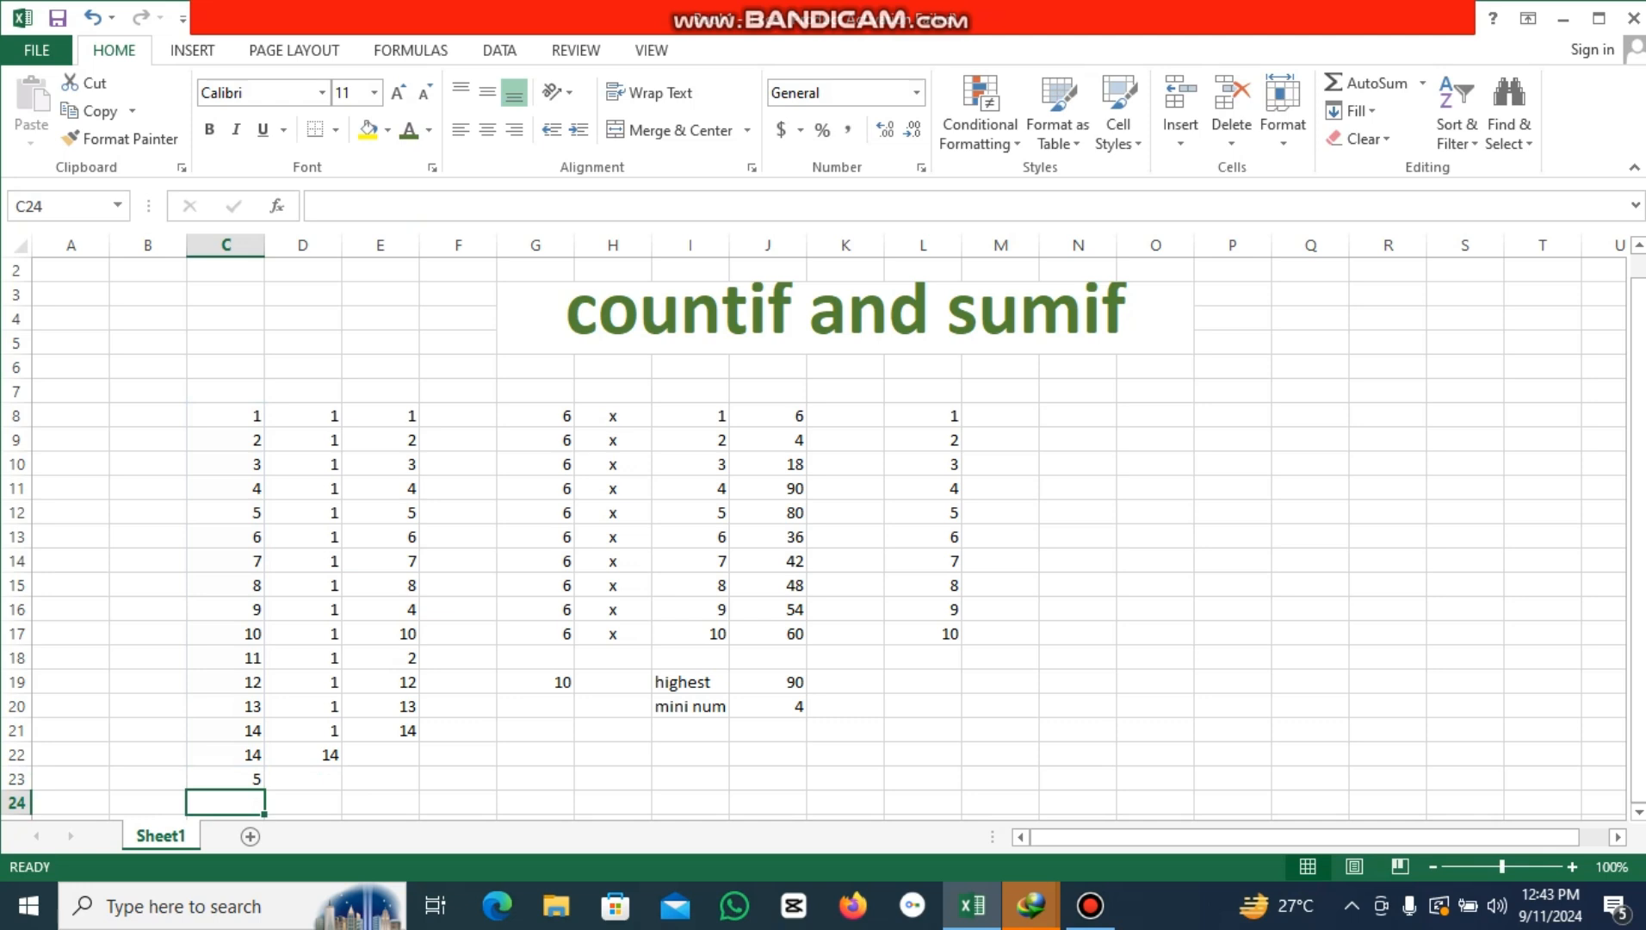
Remove the equals sign from the COUNTIF criterion in C23, making it "<5".
double_click(244, 779)
drag(272, 780, 344, 779)
click(320, 779)
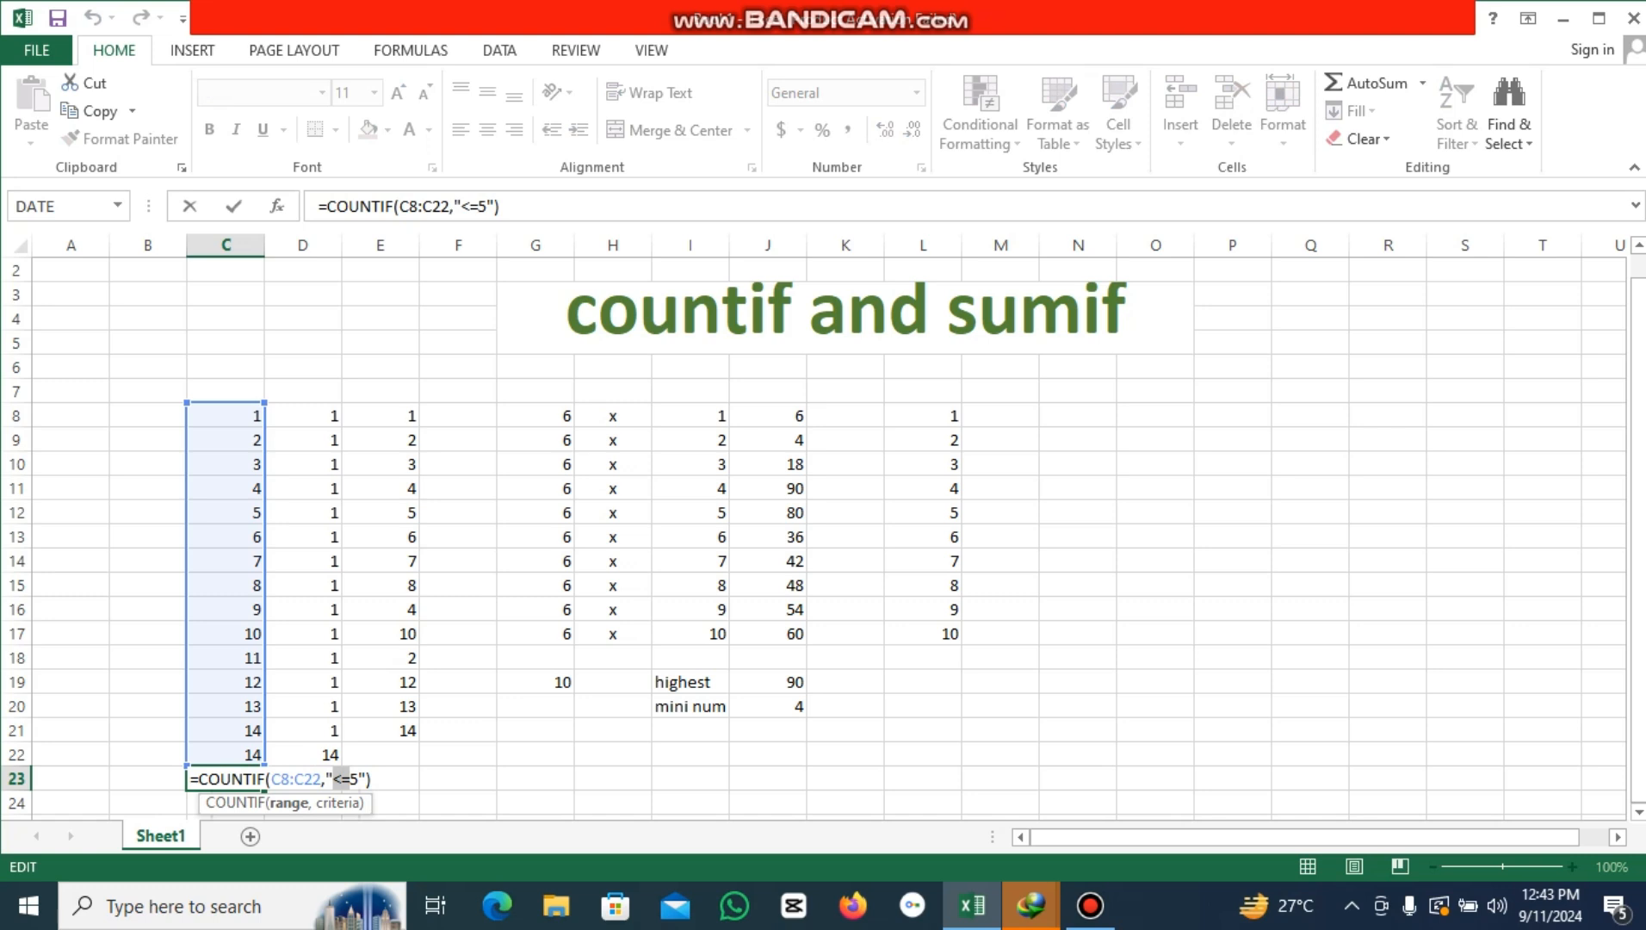
drag(343, 779, 349, 779)
click(348, 779)
key(BackSpace)
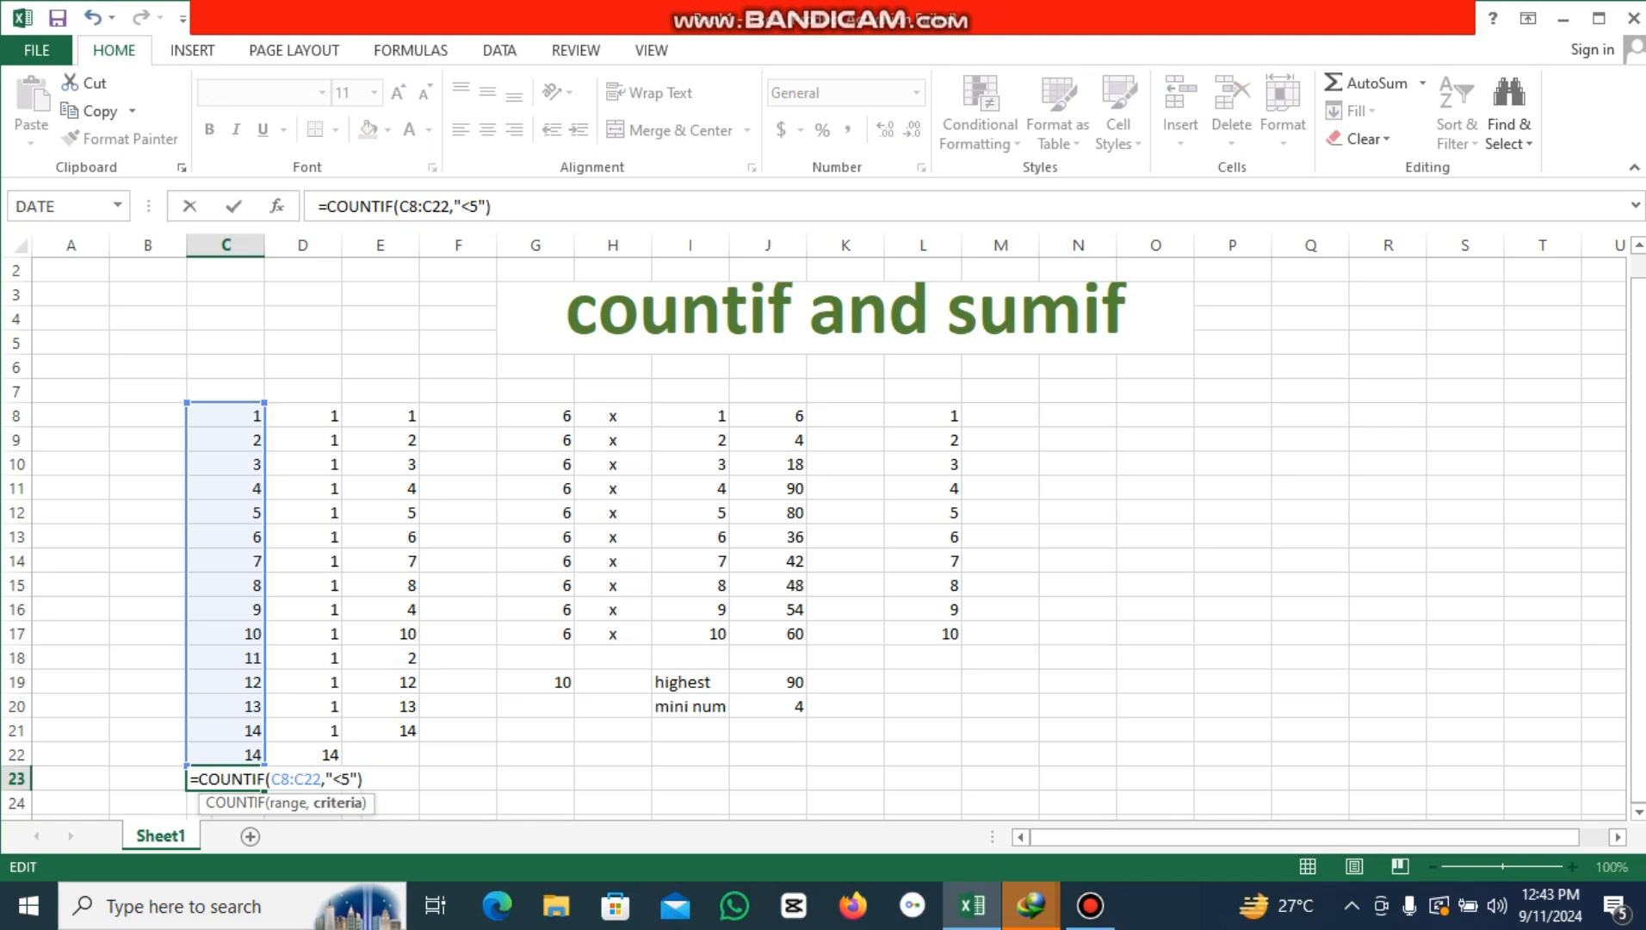
Put the equals sign back into the COUNTIF criterion in C23 so it reads "<=5".
drag(342, 779, 332, 779)
key(shift+Right)
click(343, 780)
text(=)
drag(332, 779, 358, 779)
drag(359, 779, 365, 780)
key(Return)
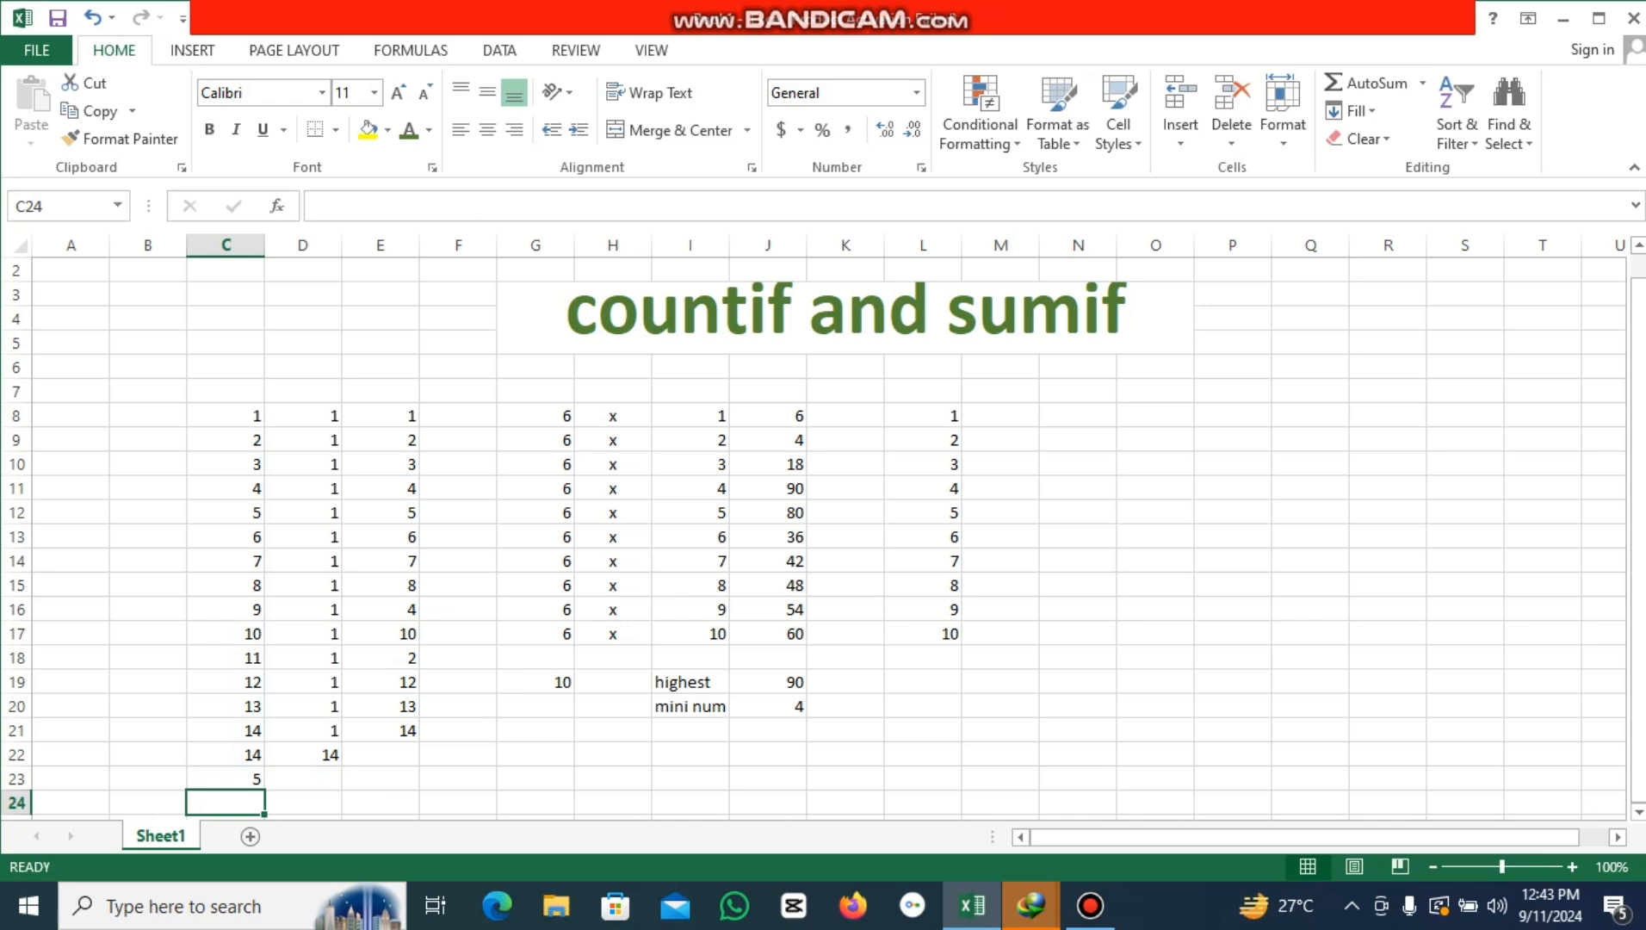
Enter a SUM formula in E22 that adds up E8:E21.
click(379, 778)
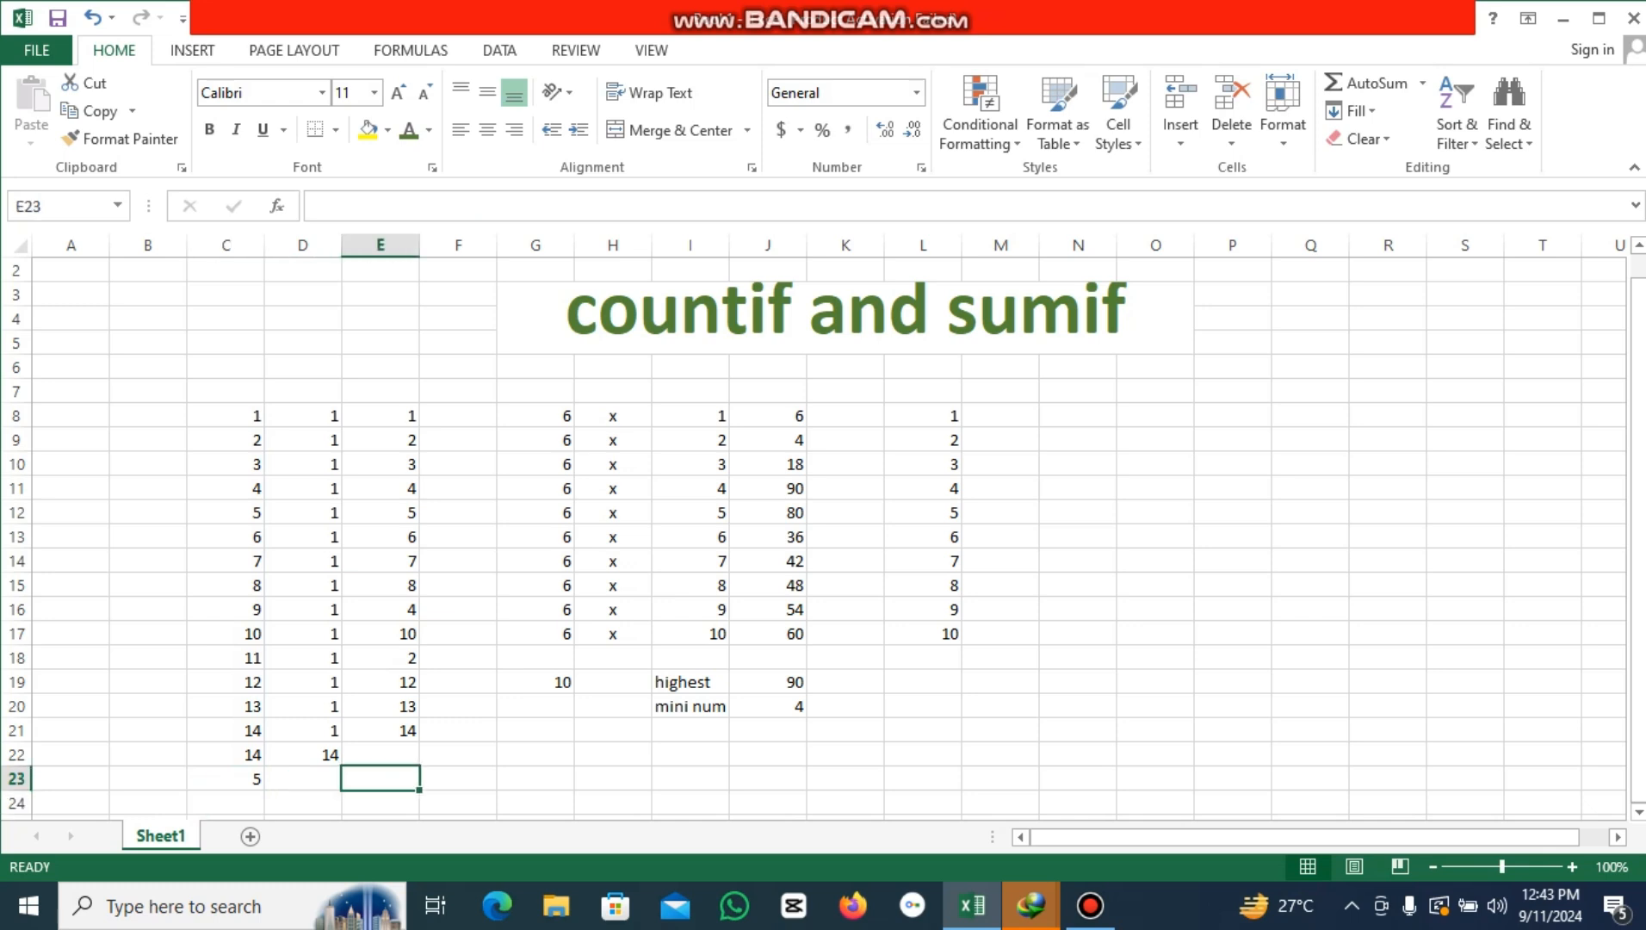
click(379, 754)
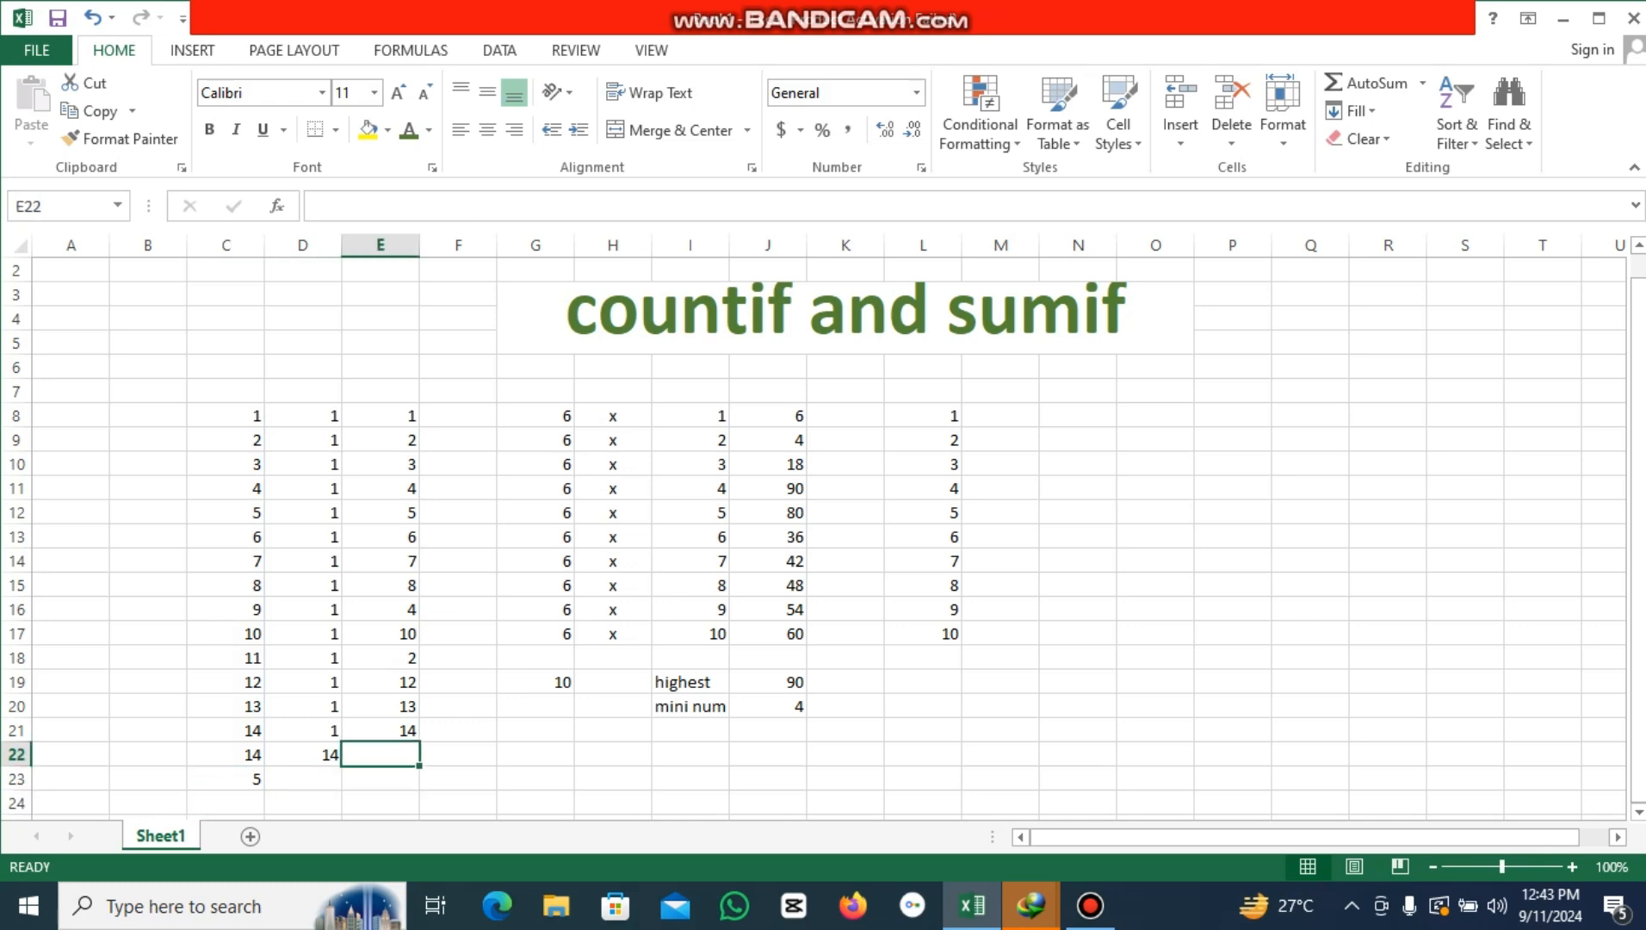
text(=sum)
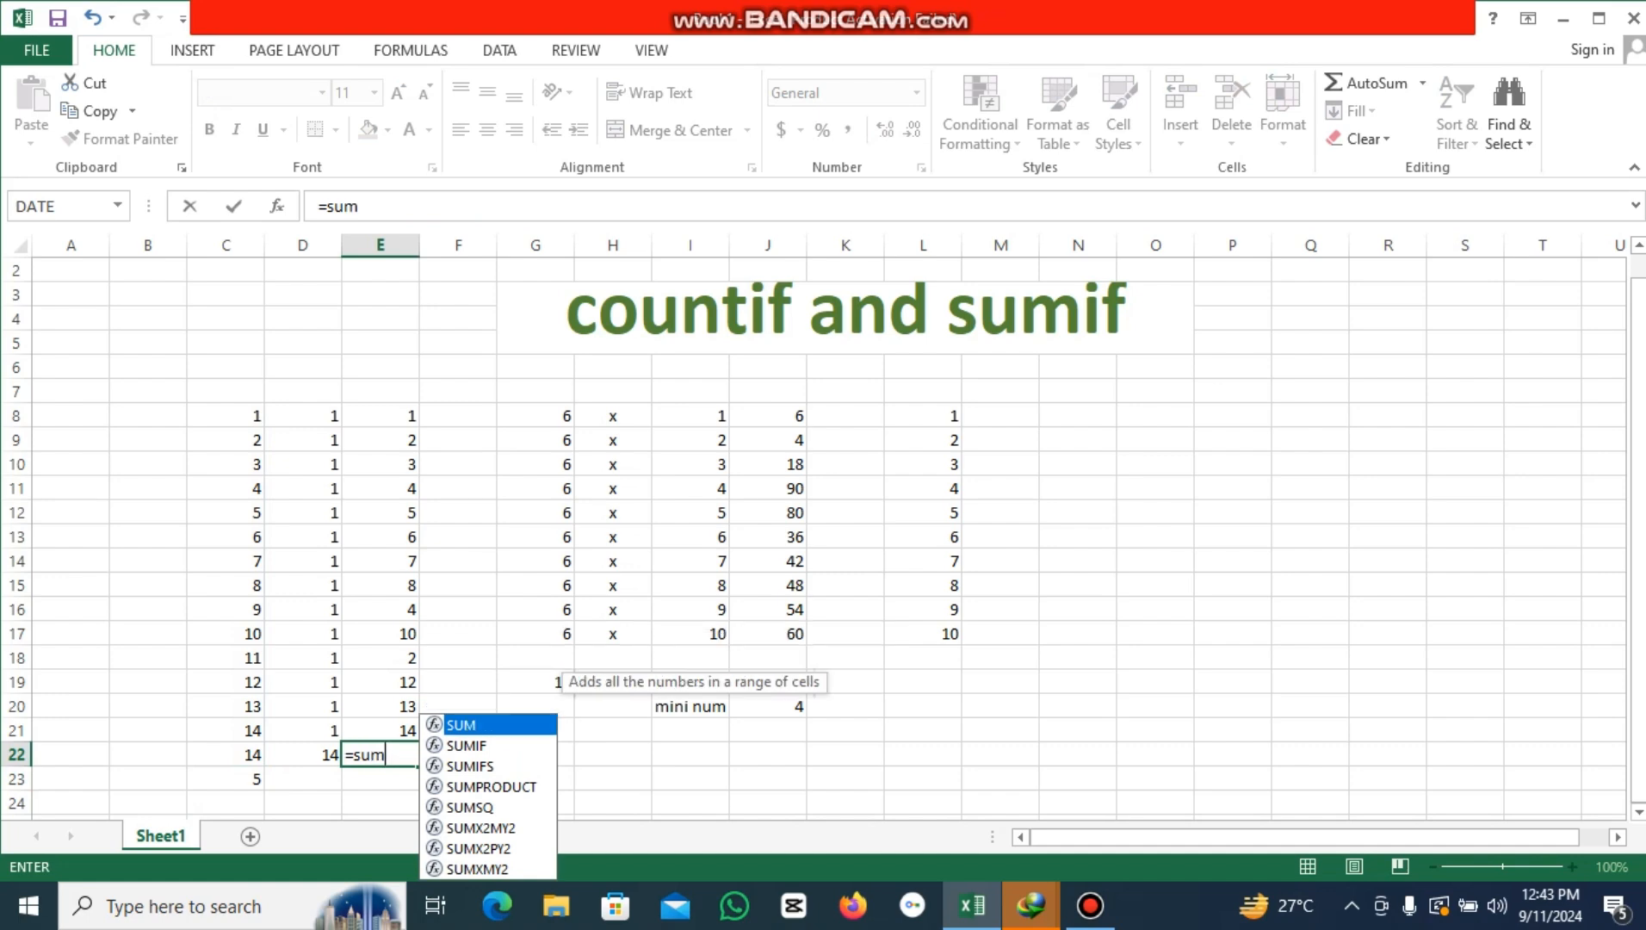
text(()
drag(383, 416, 406, 732)
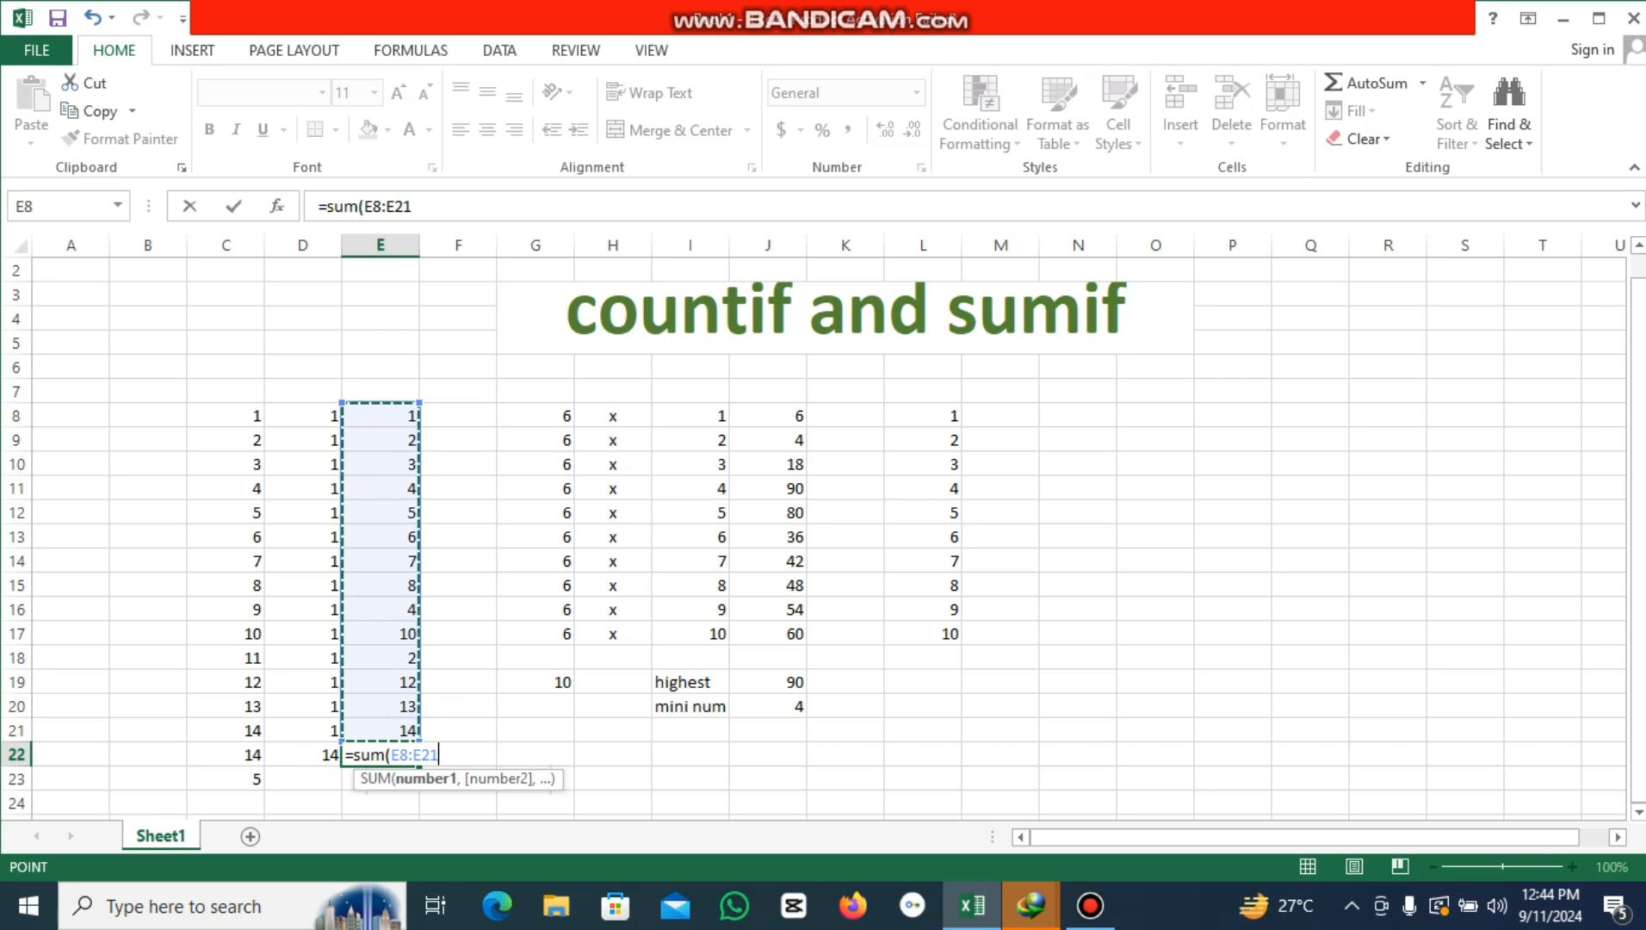
key(Return)
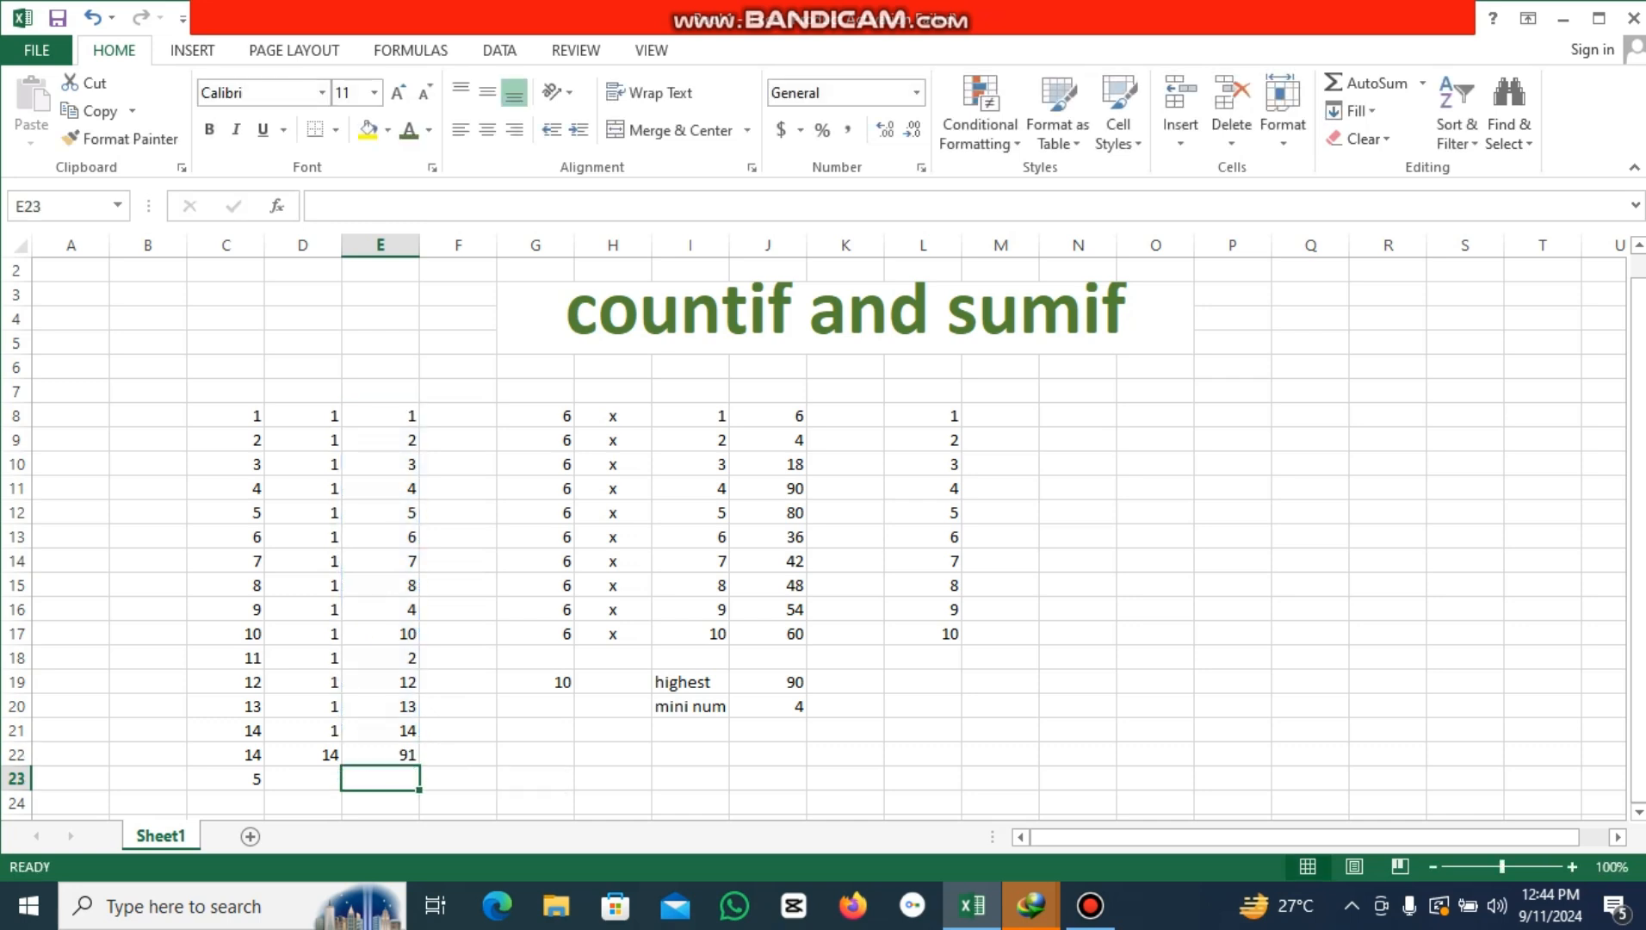
key(Up)
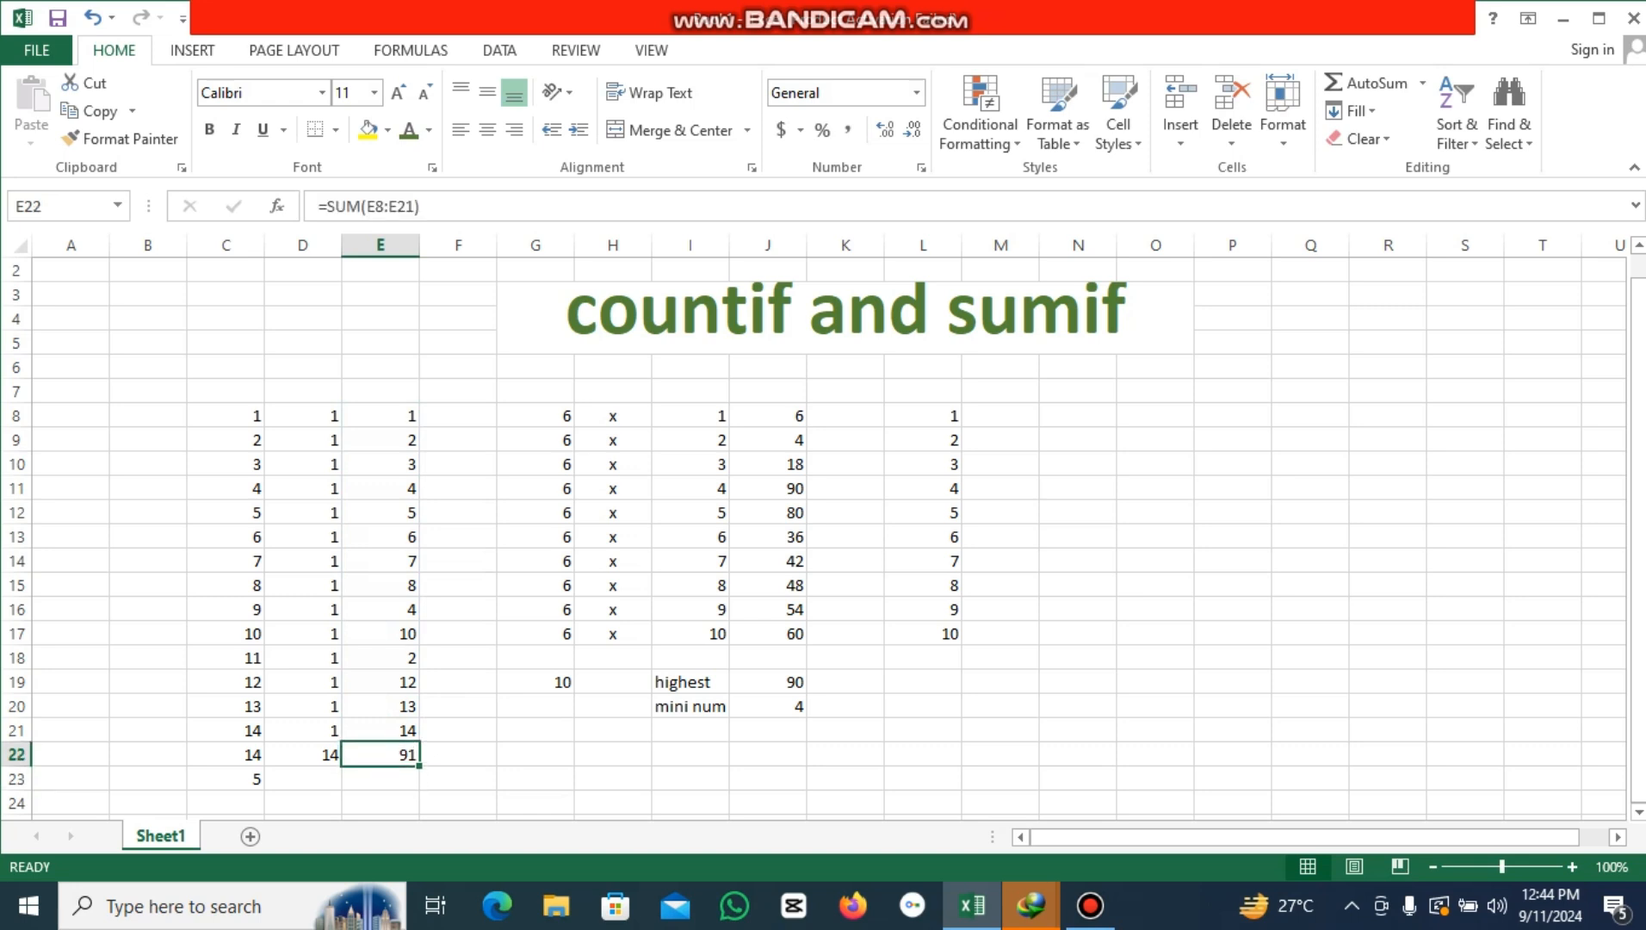
key(F2)
key(Return)
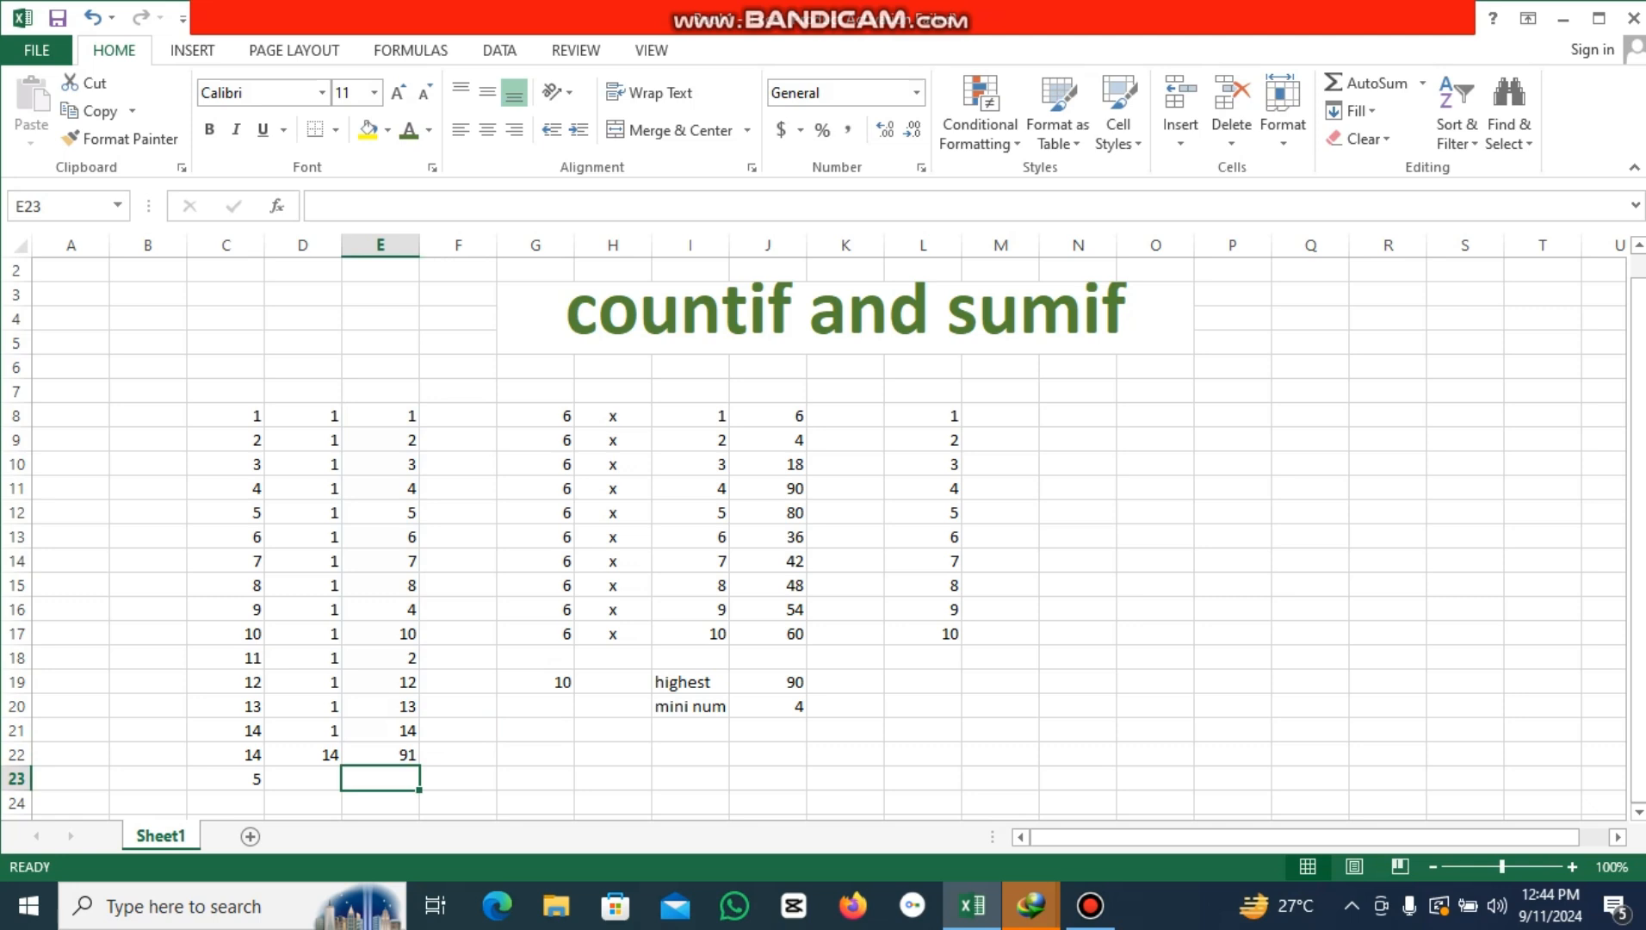
Enter a SUMIF formula in E23 that adds the values in E8:E21 matching the criterion ">7".
text(=sumif)
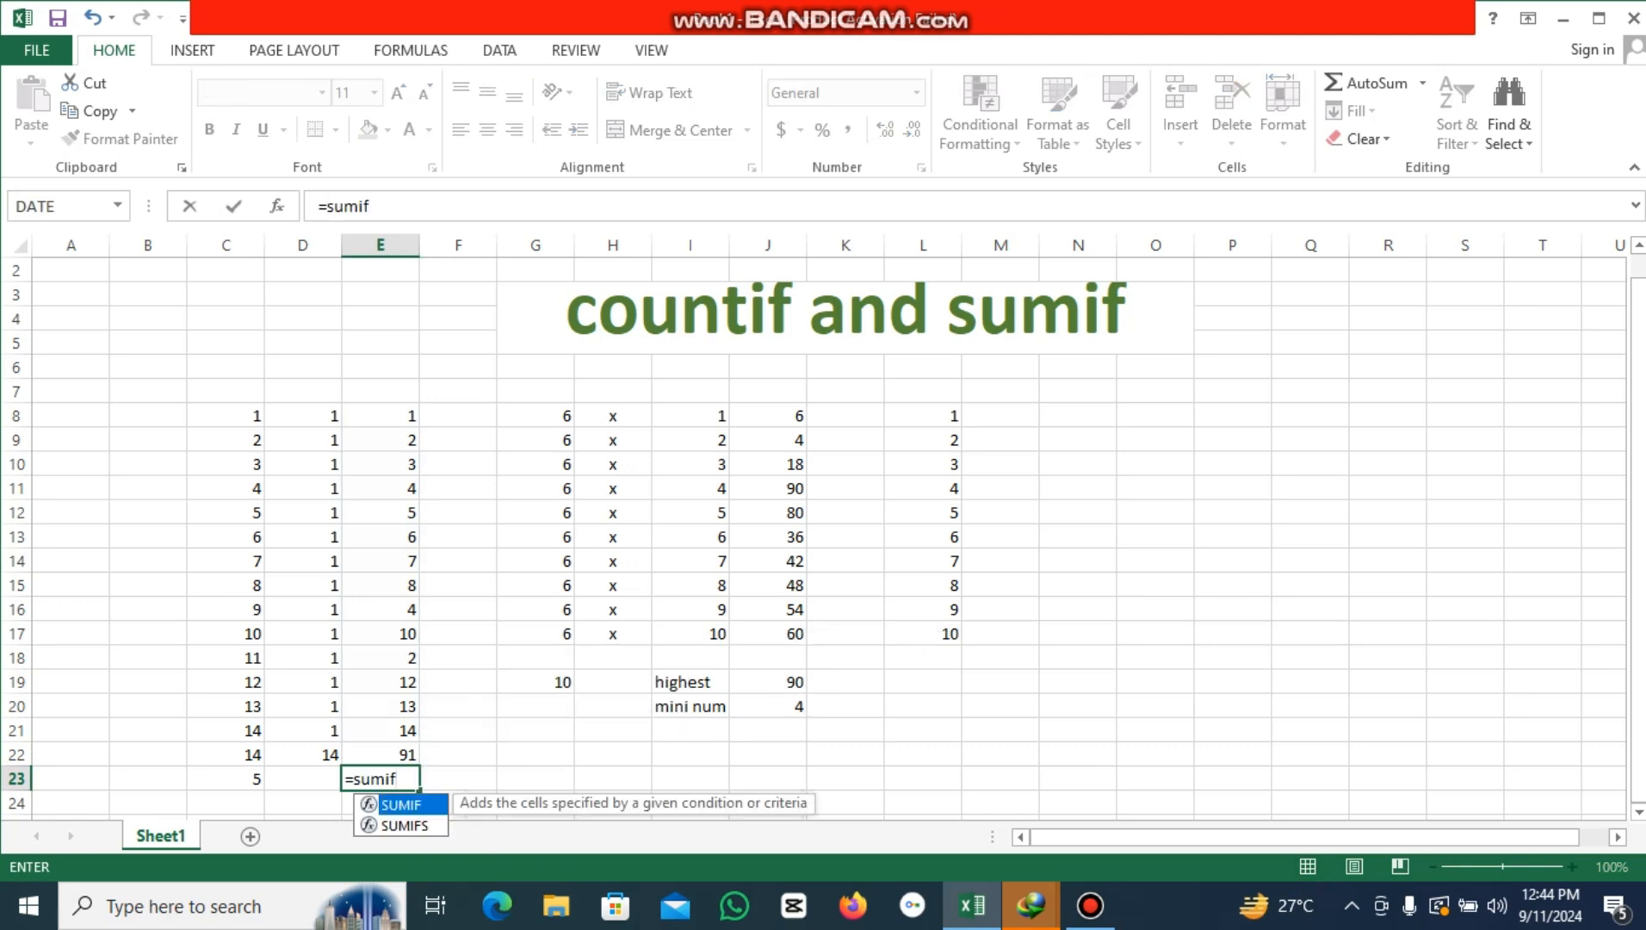
text(()
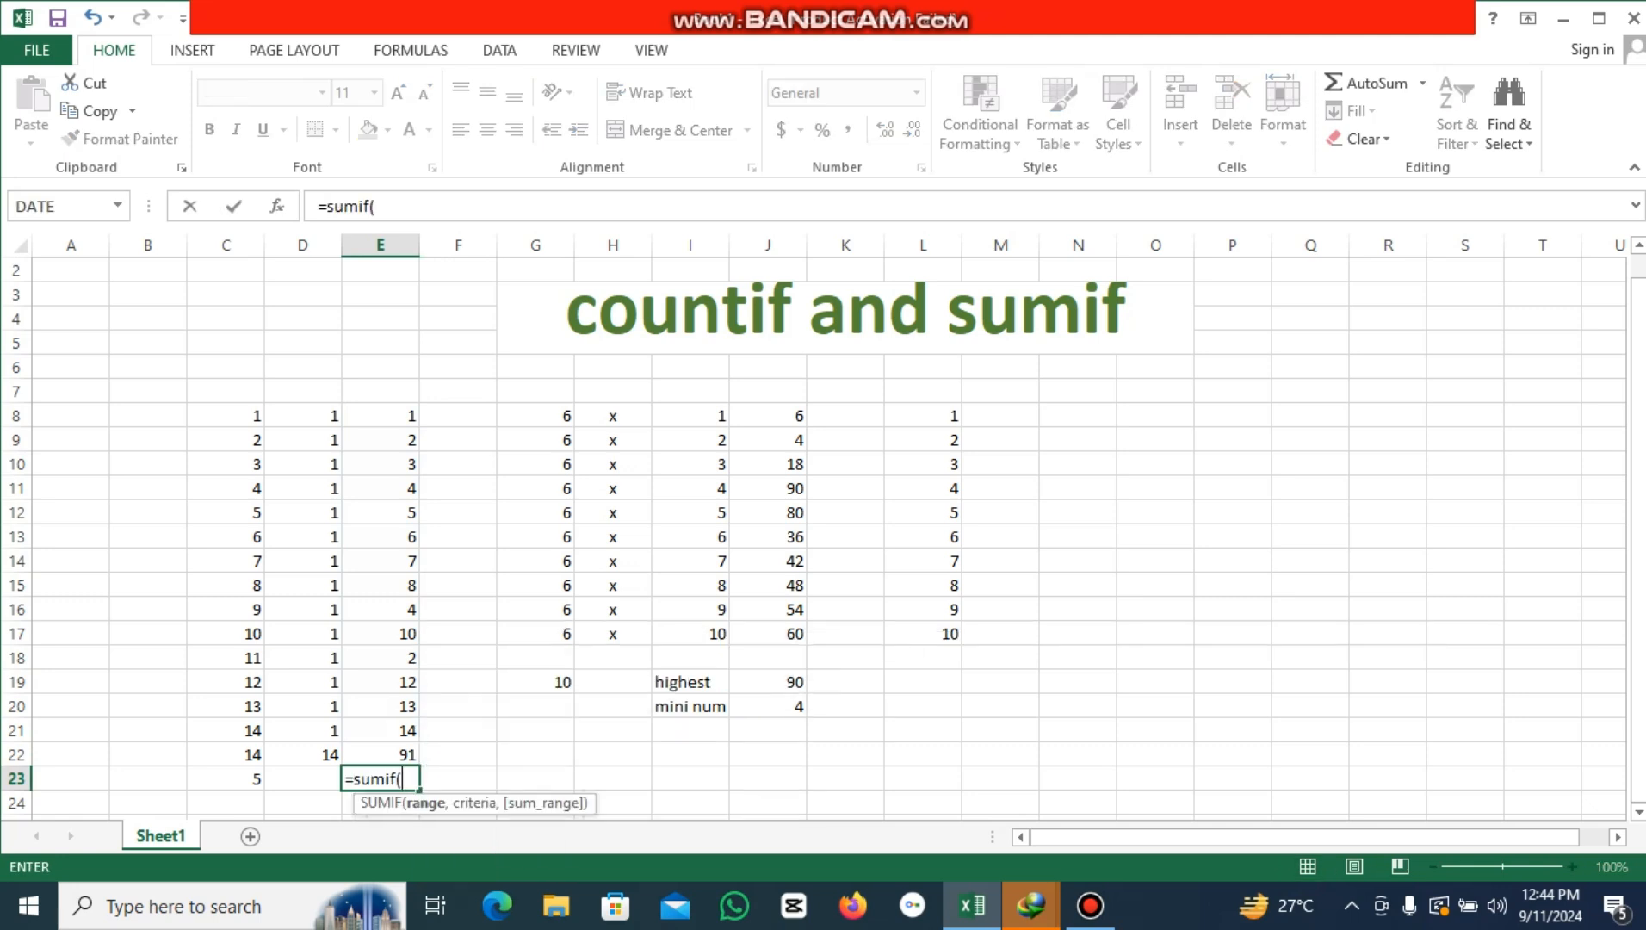
drag(383, 415, 383, 730)
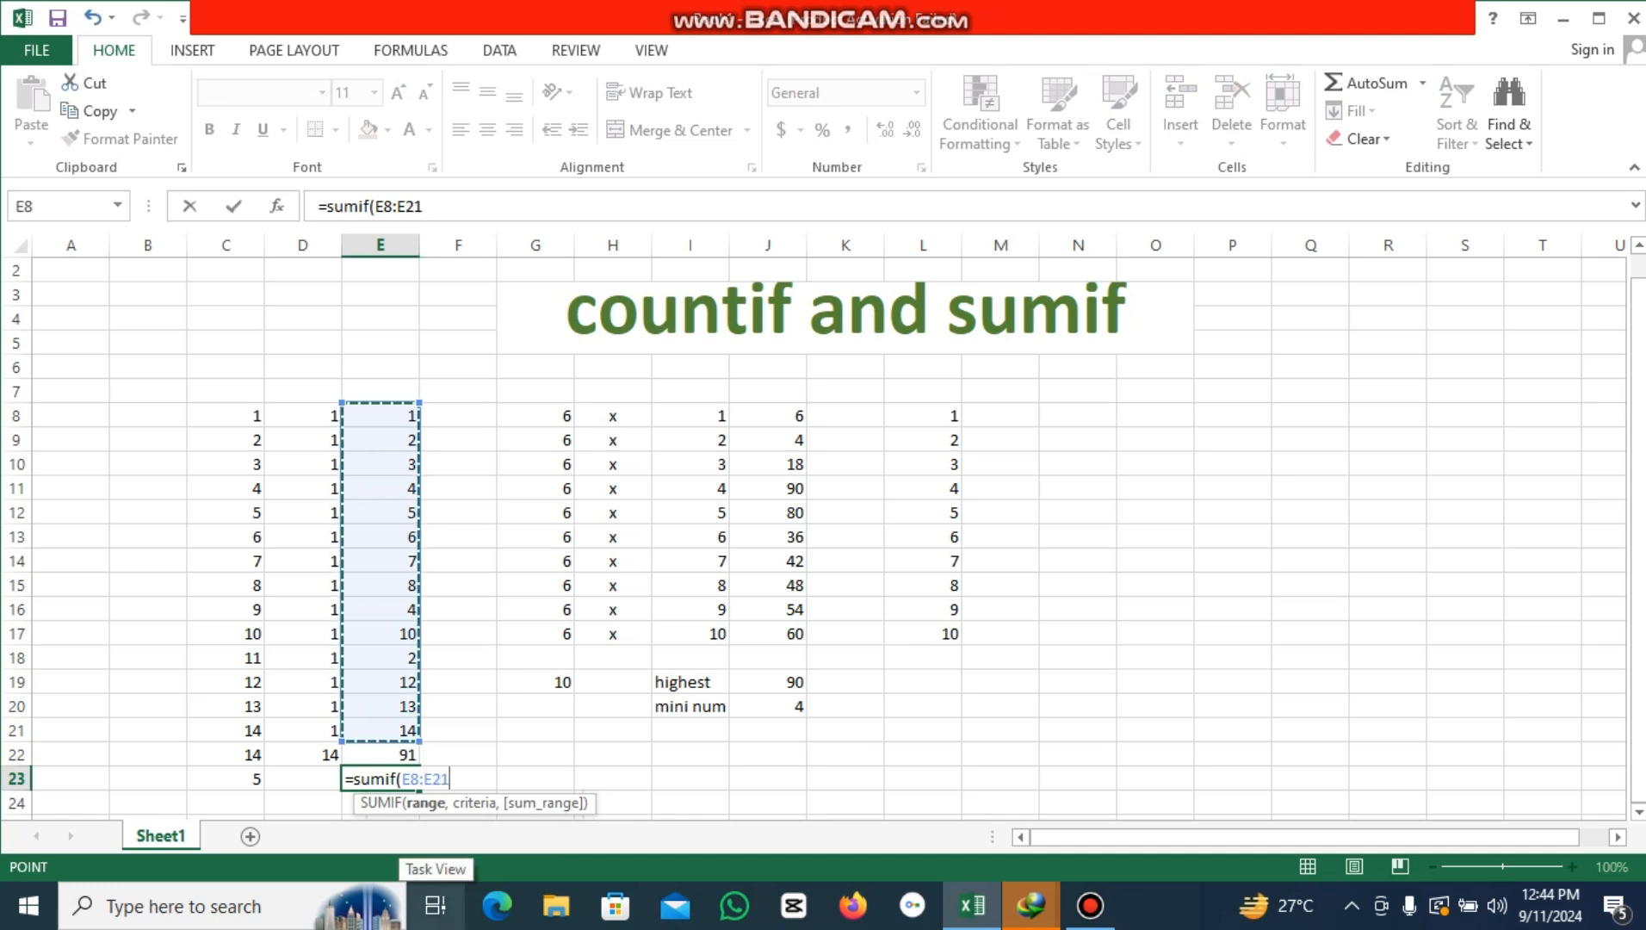
text(,")
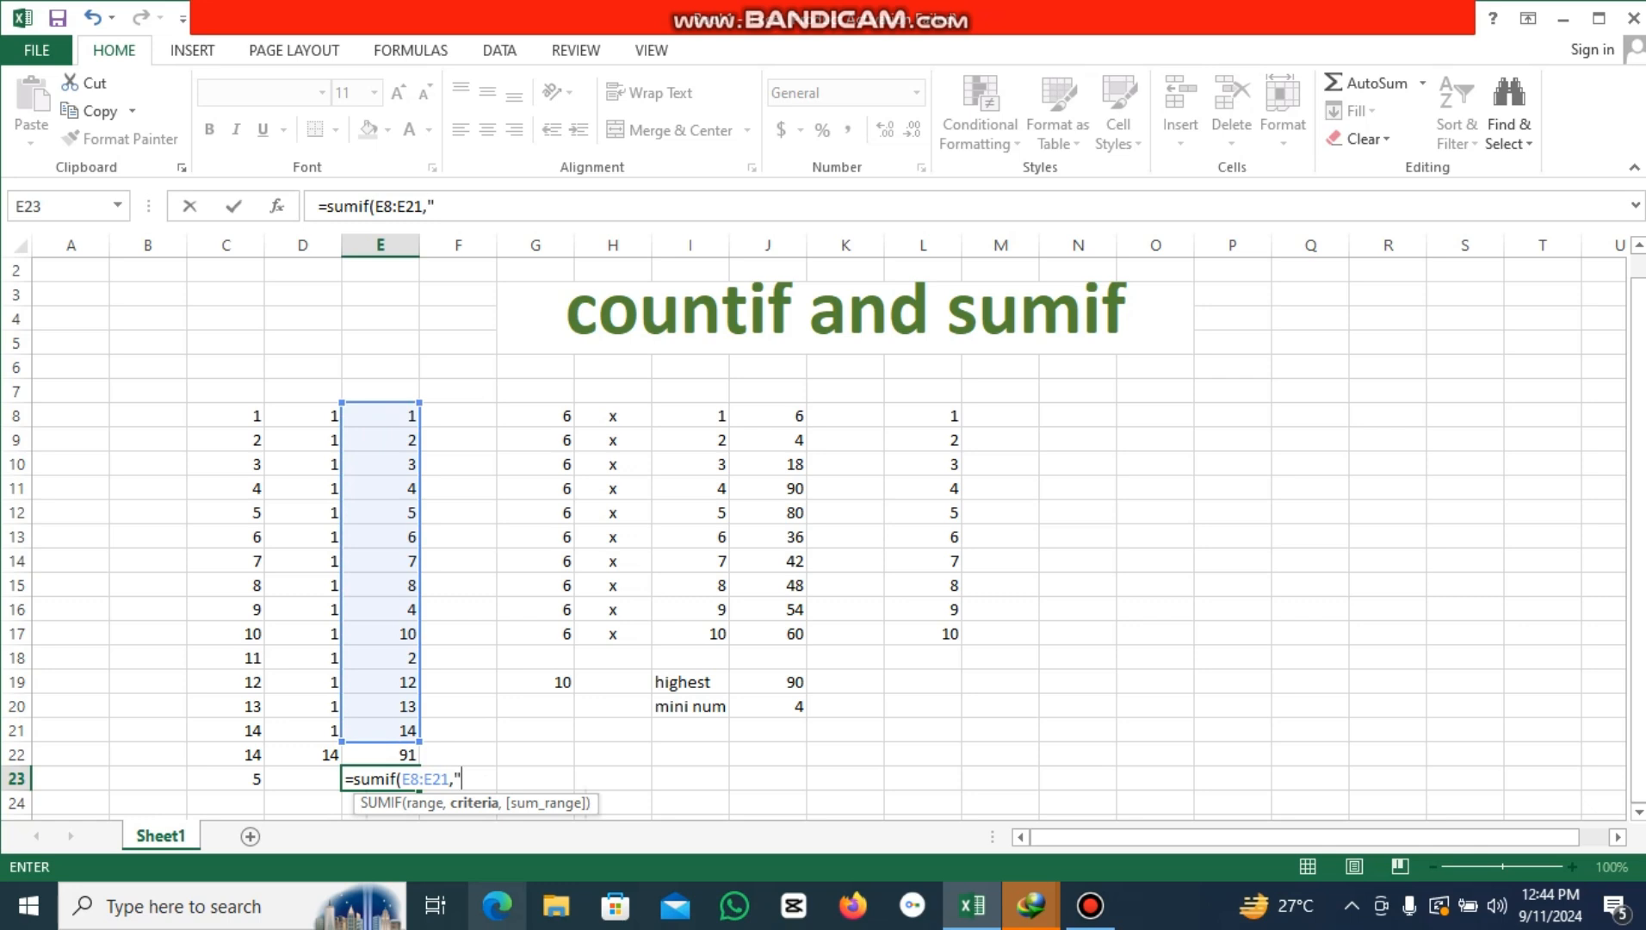
text(>)
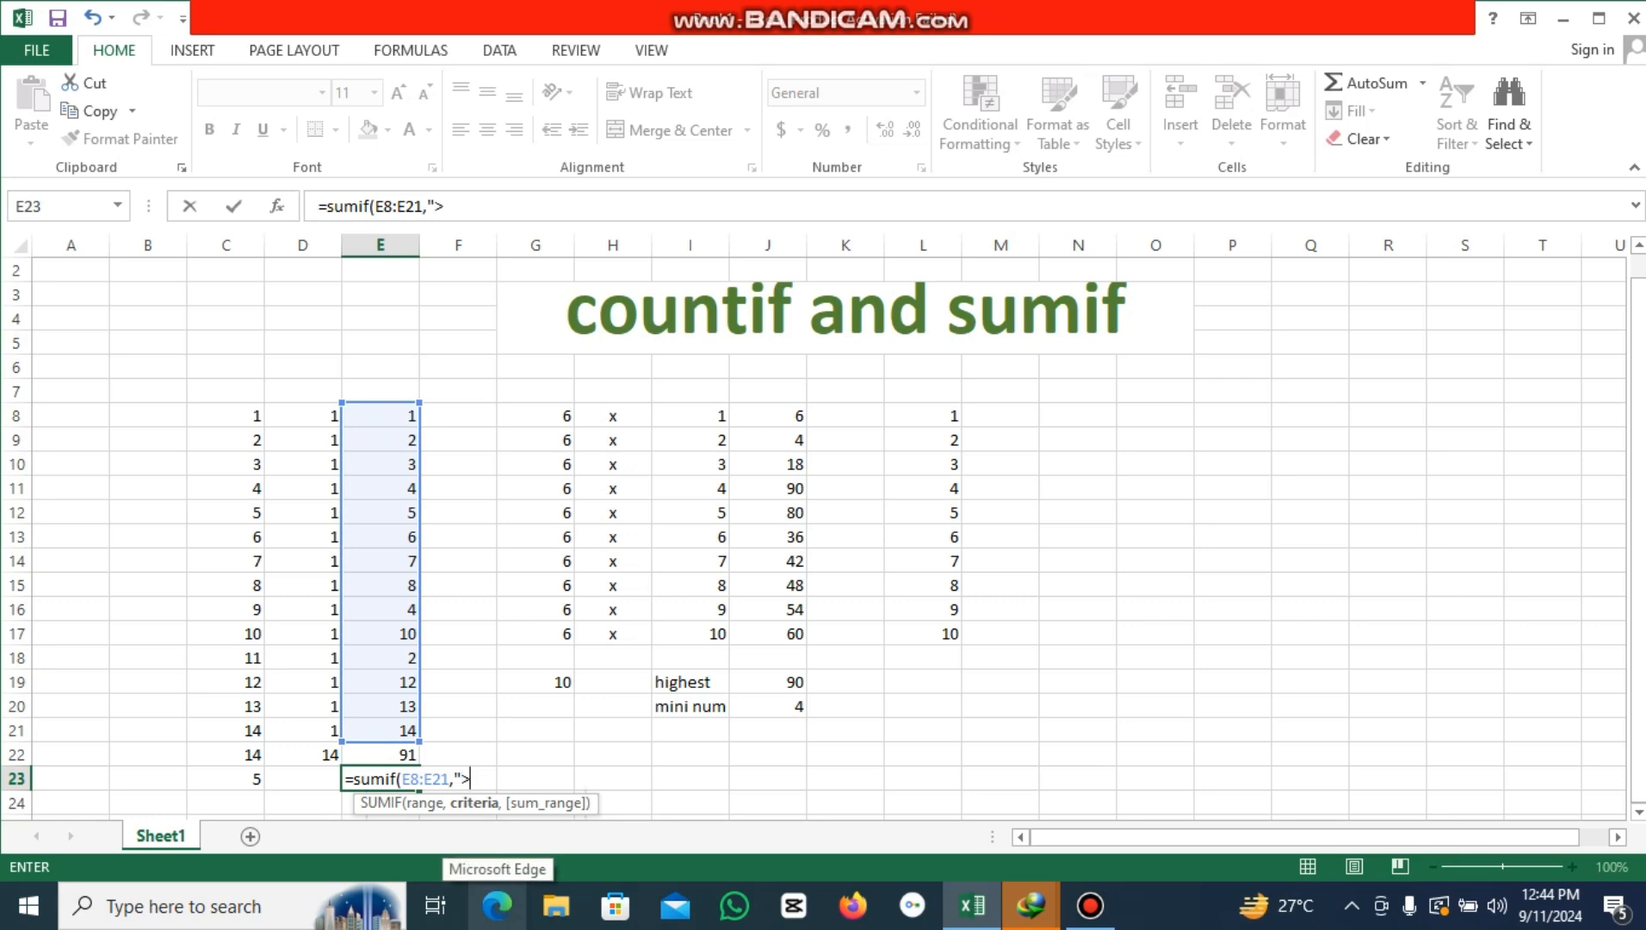
text(7")
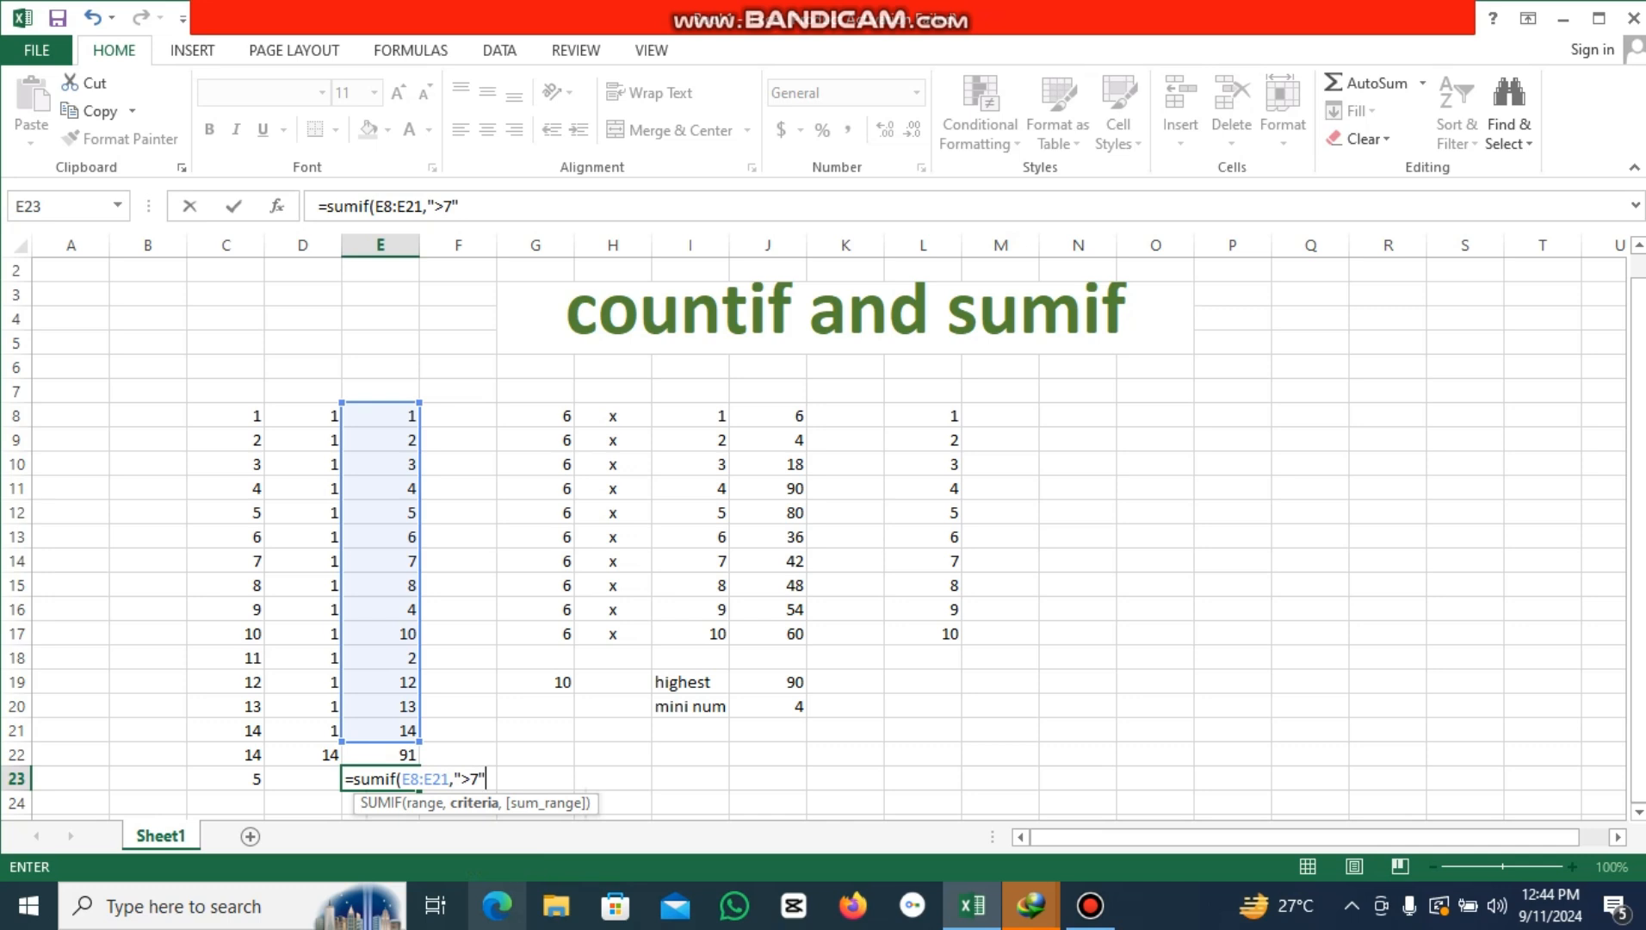
text())
key(Return)
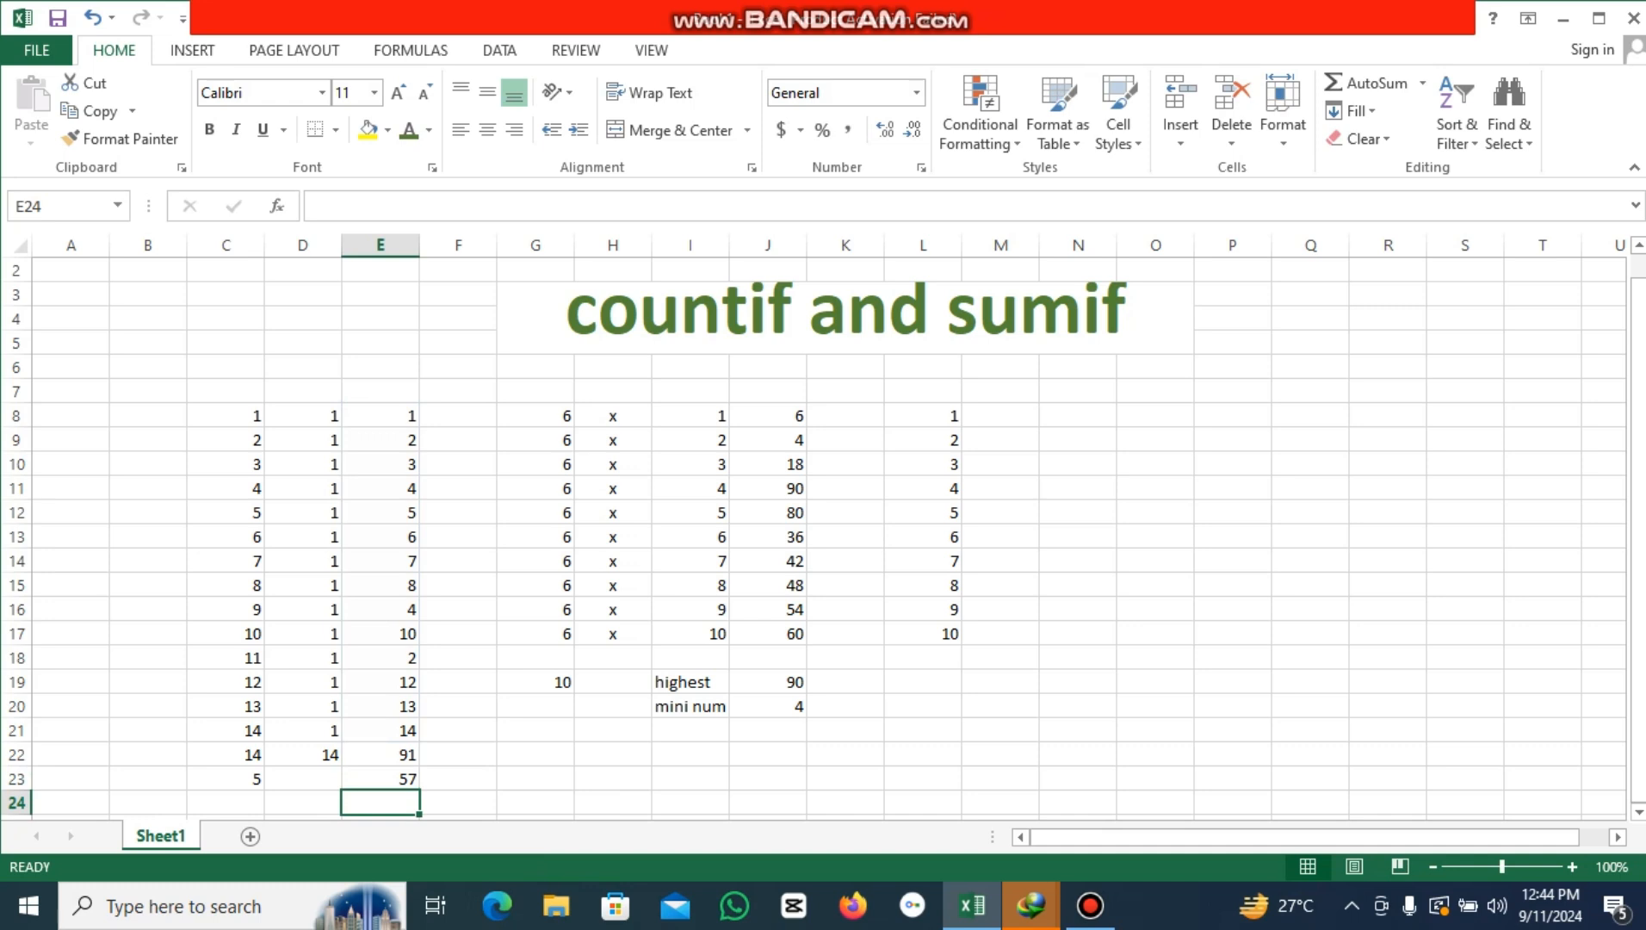
Change the criterion of the SUMIF formula in E23 to "<7".
key(Up)
key(F2)
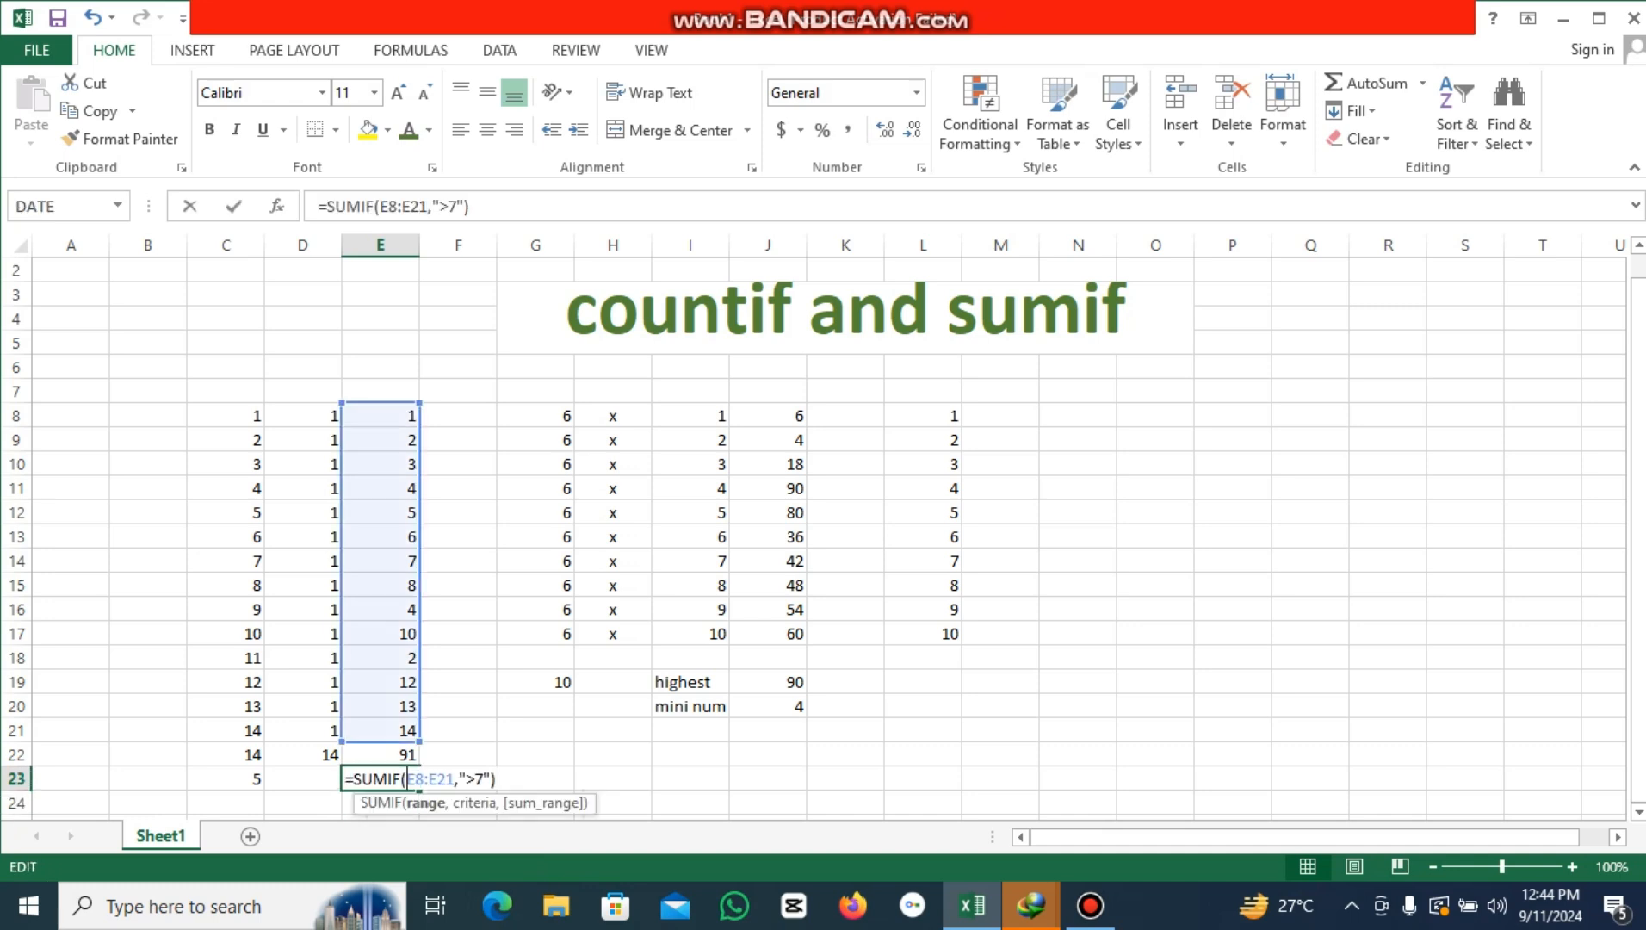
click(474, 779)
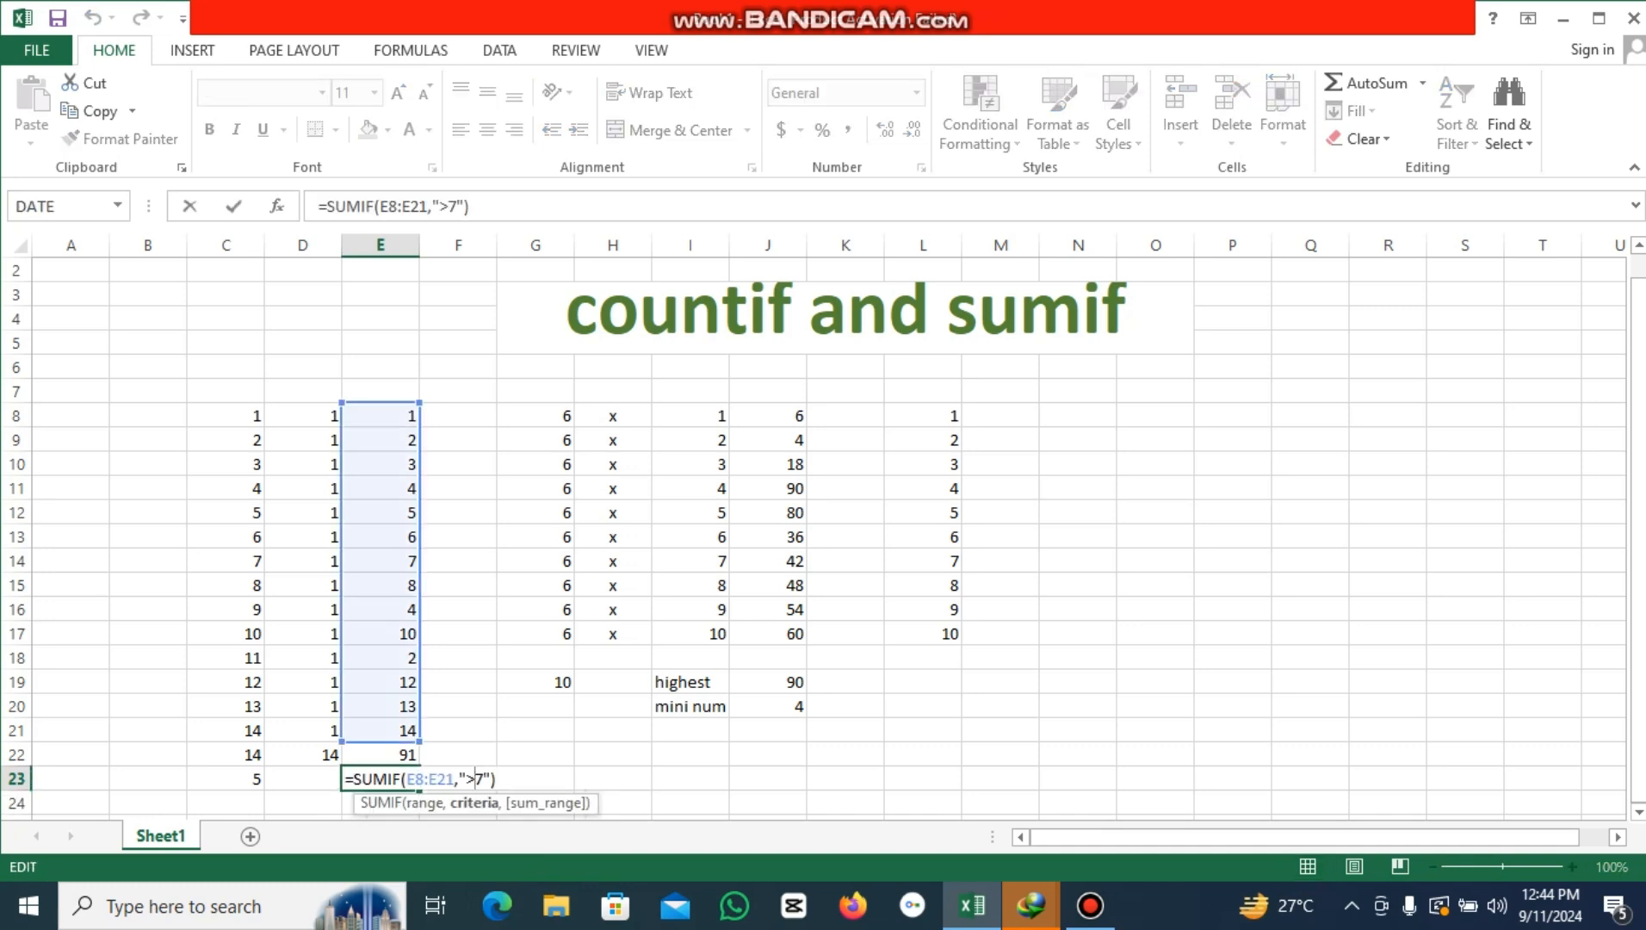
key(BackSpace)
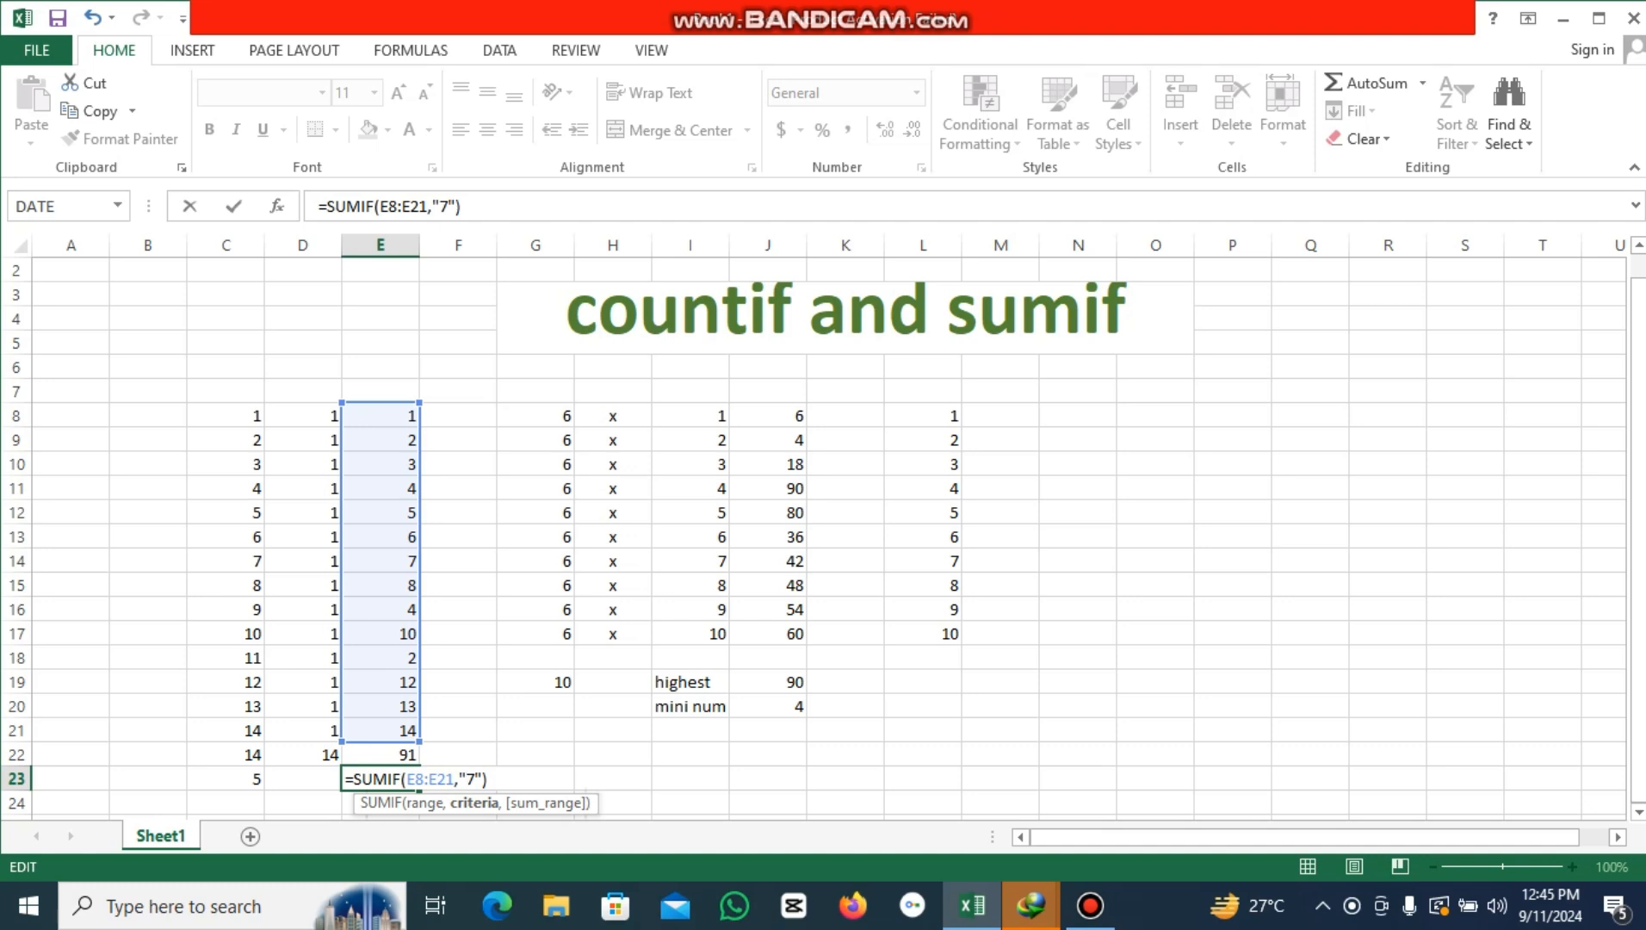
text(<)
key(Return)
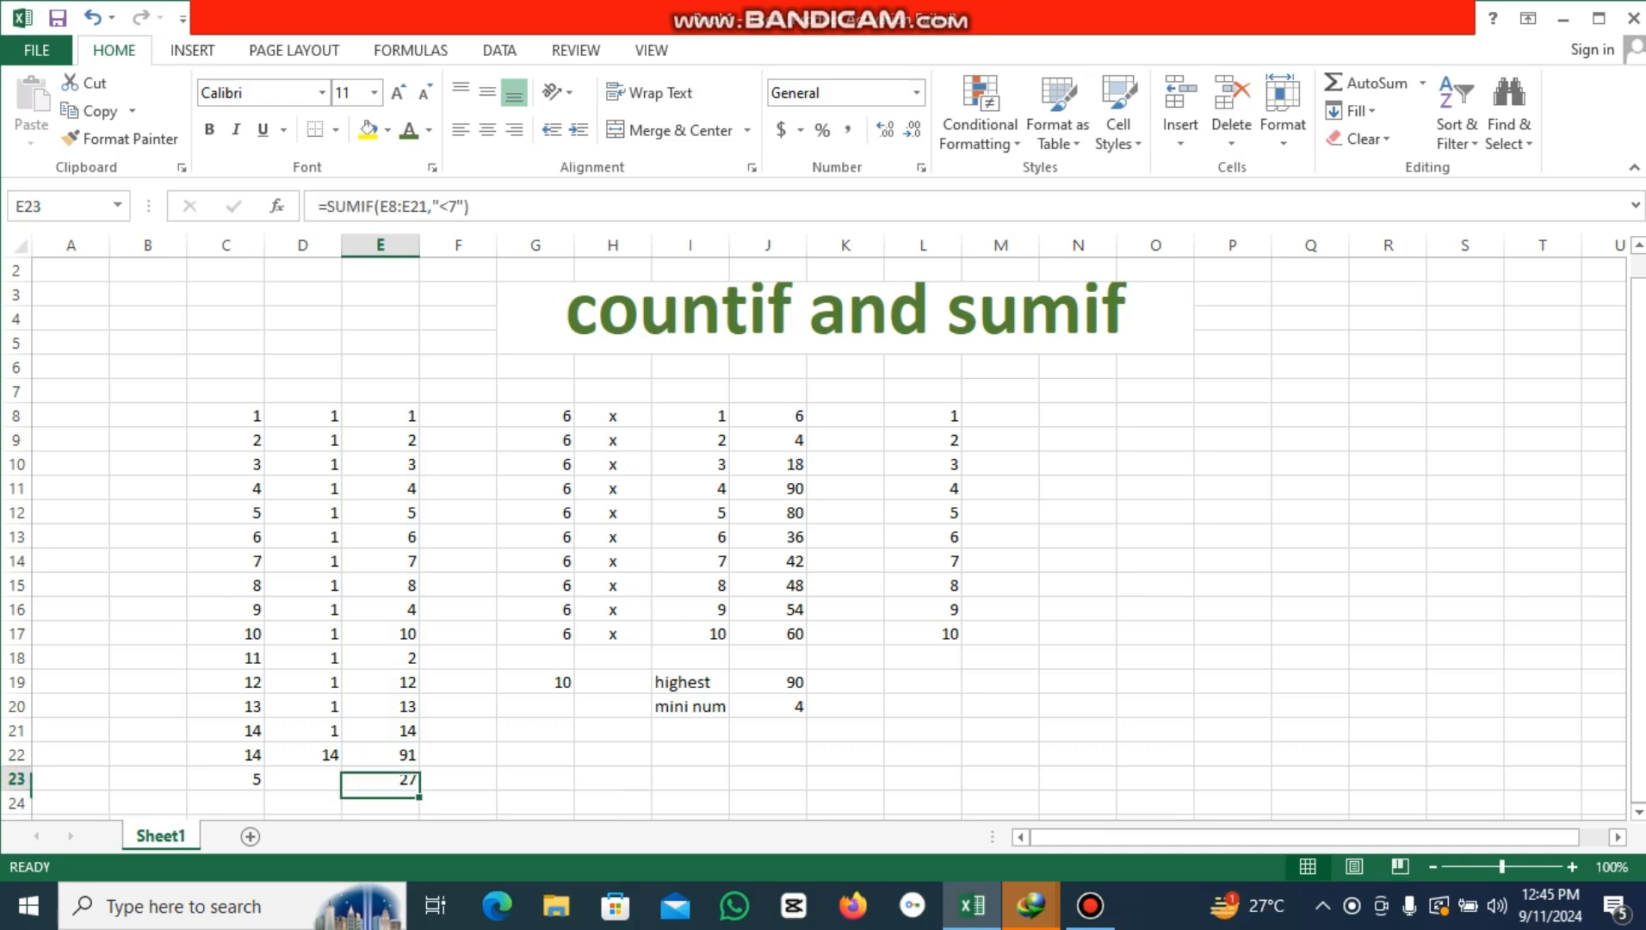
Add an equals sign to the criterion of the SUMIF formula in E23 so it reads "<=7".
double_click(393, 778)
click(476, 779)
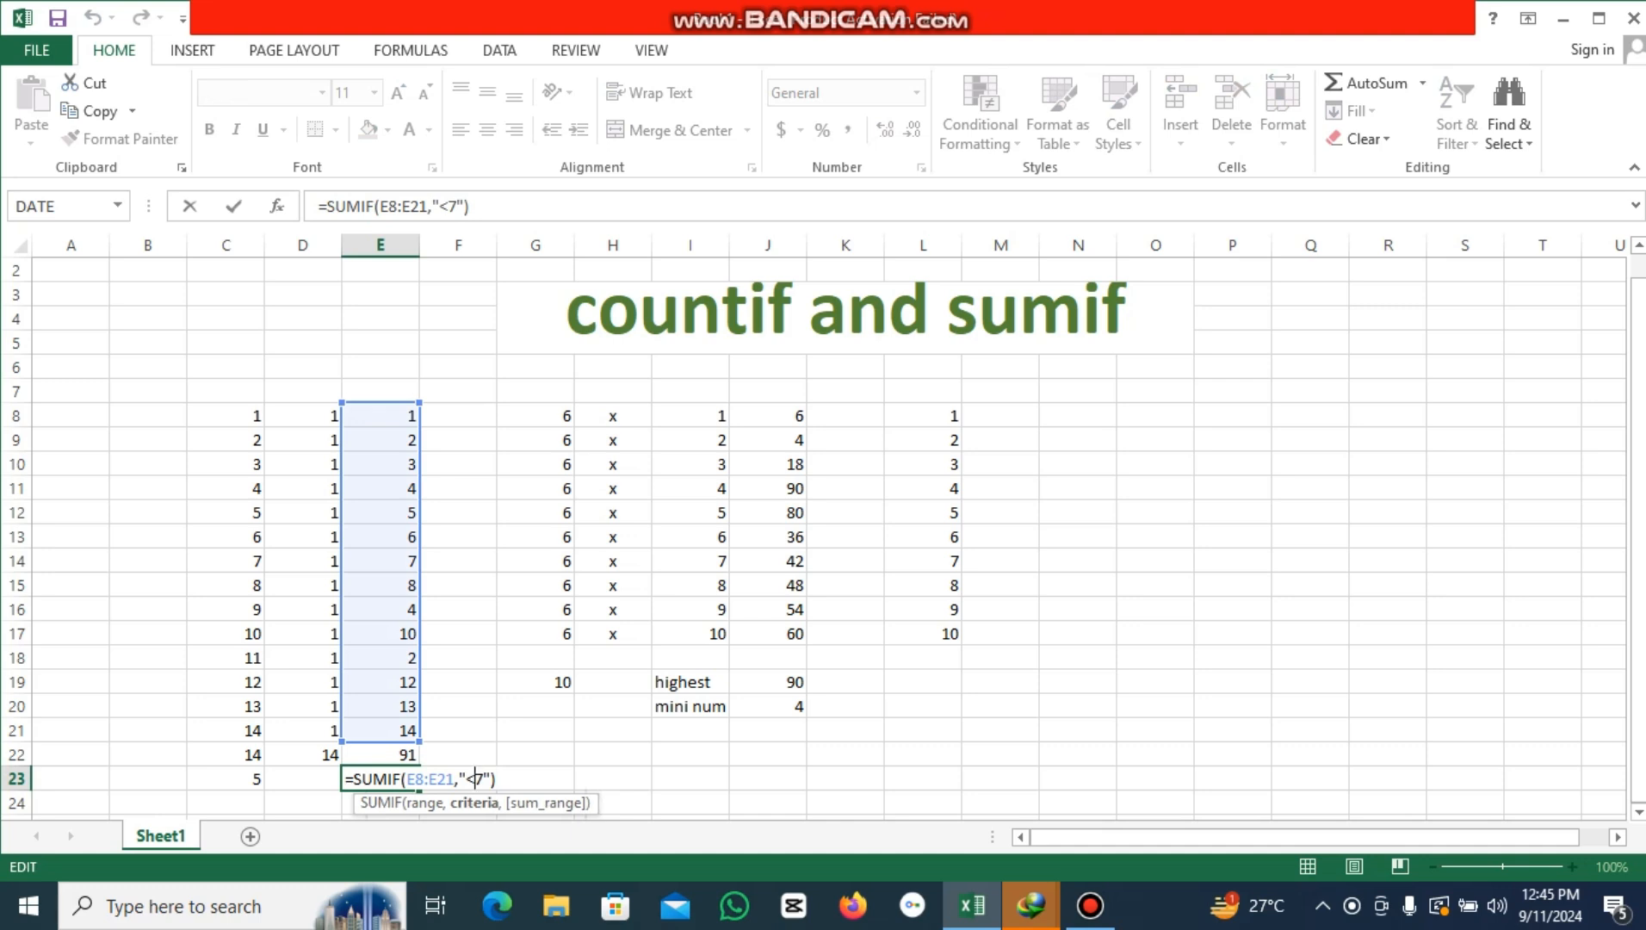
text(=)
key(Return)
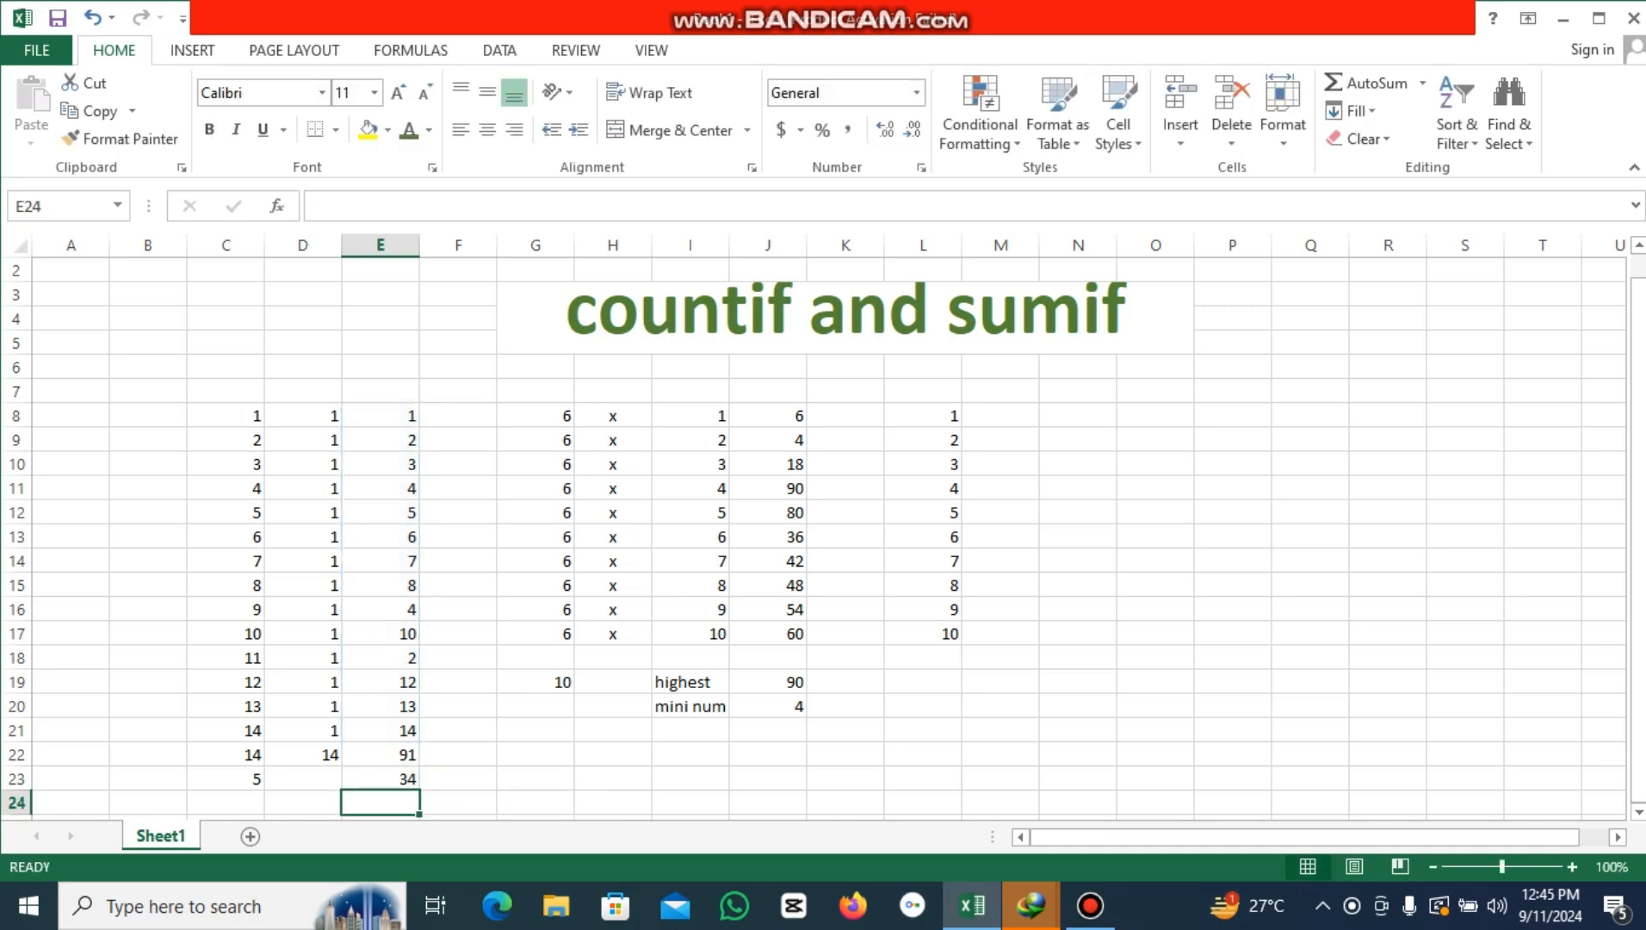
Replace the number in the SUMIF criterion in E23 with 4 so it reads "<=4".
click(380, 779)
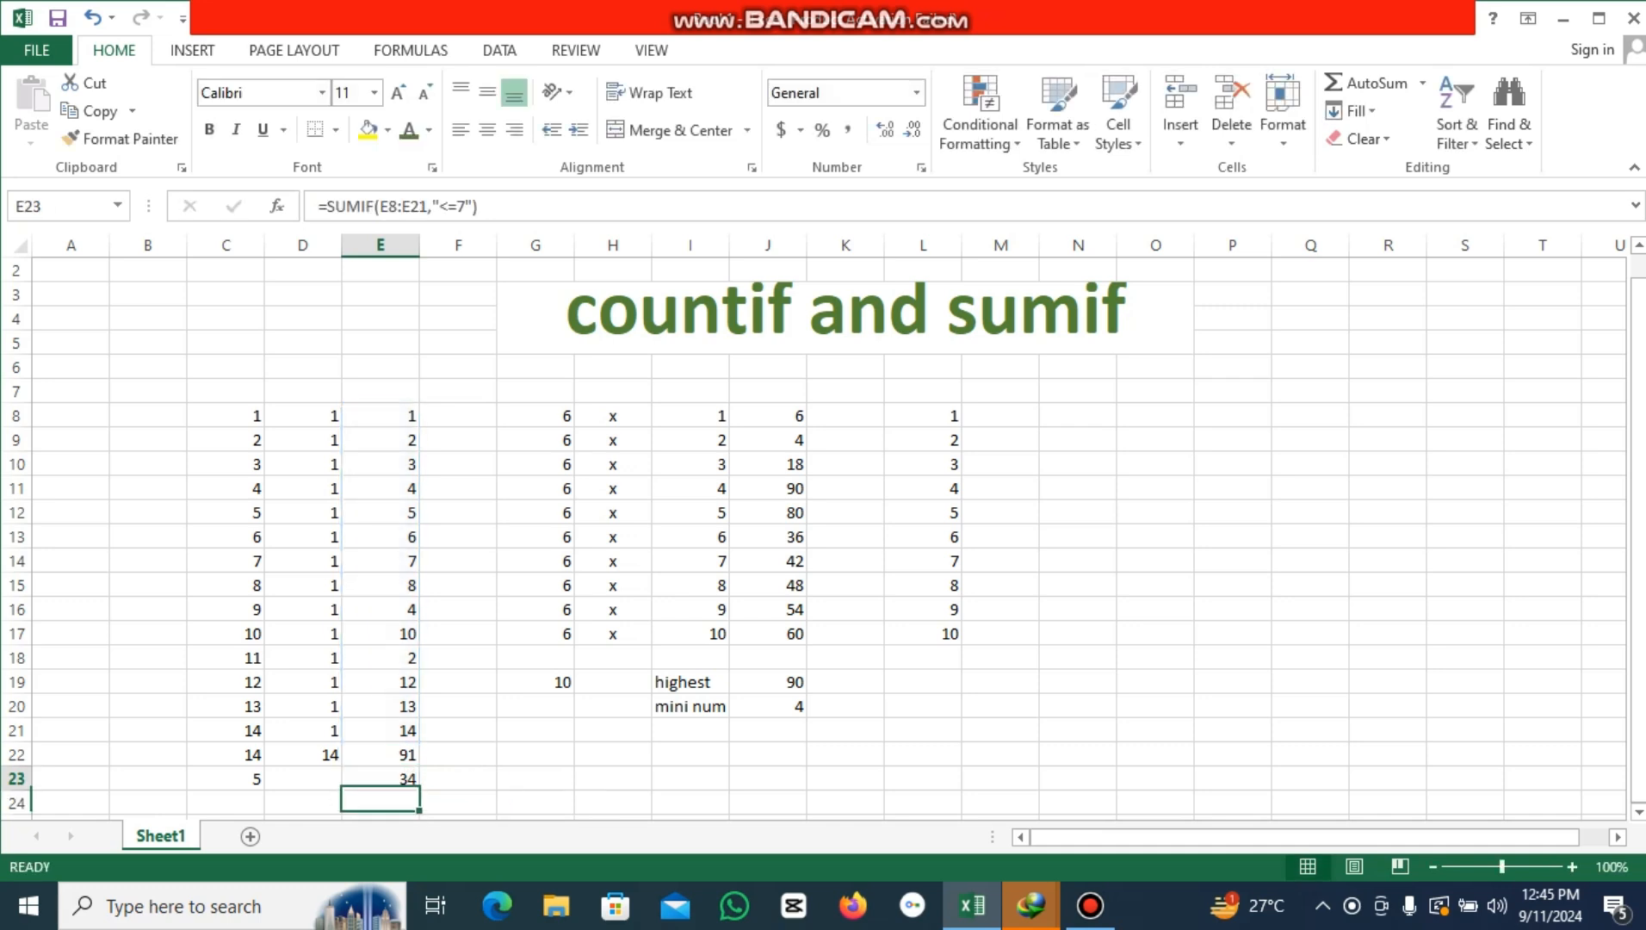
key(F2)
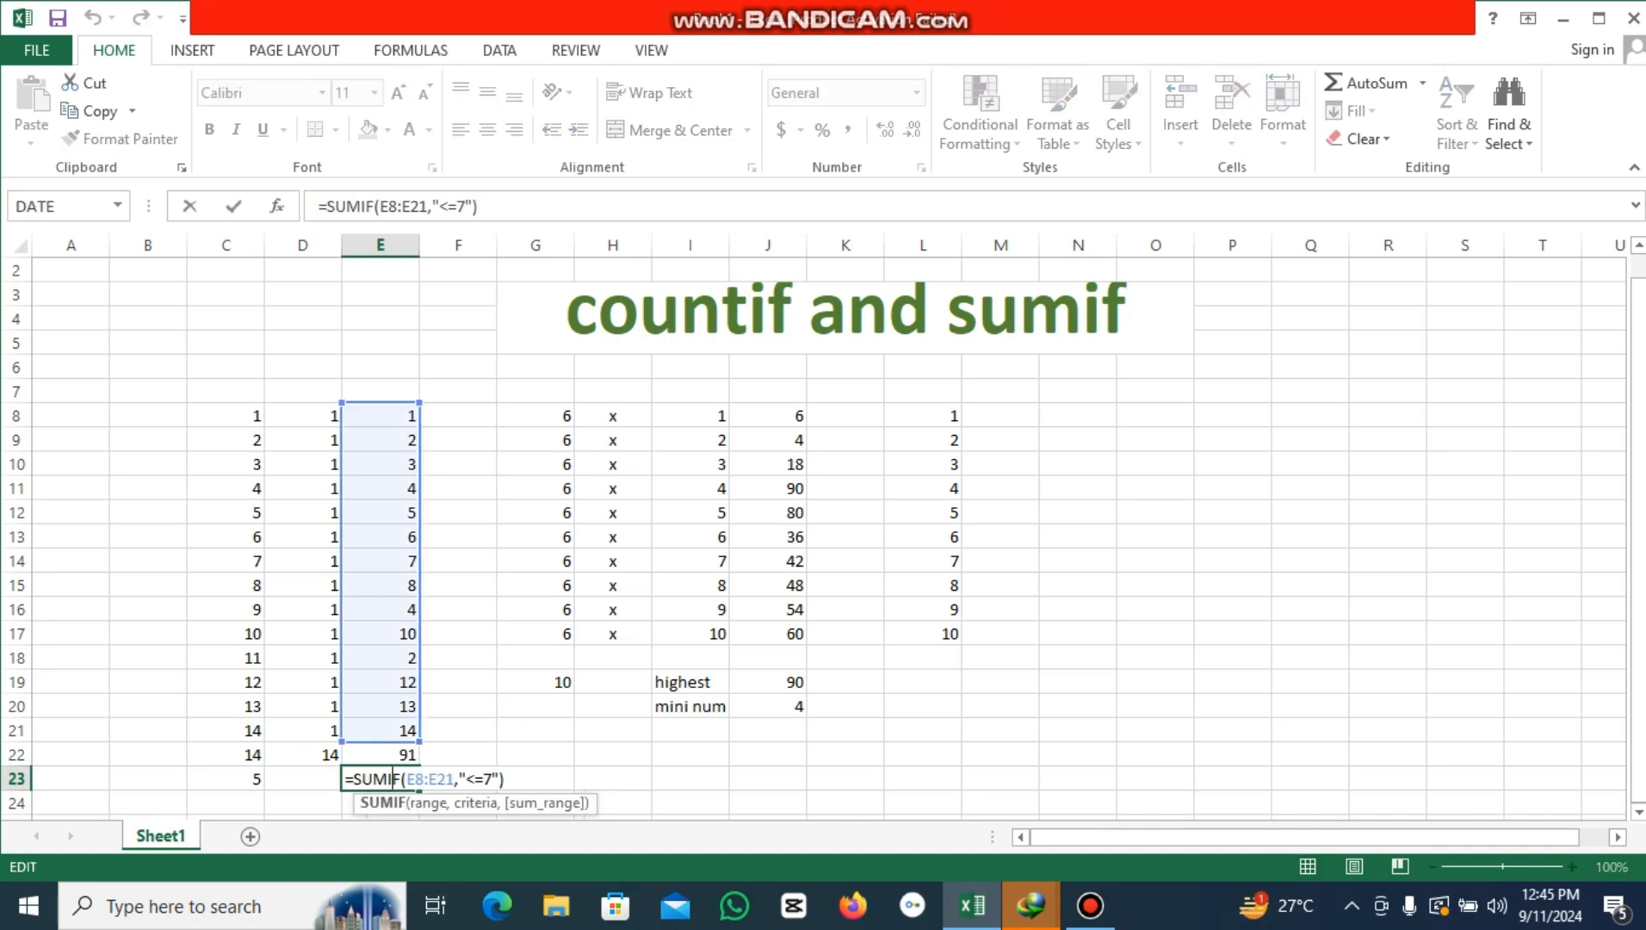
click(486, 779)
key(BackSpace)
text(4)
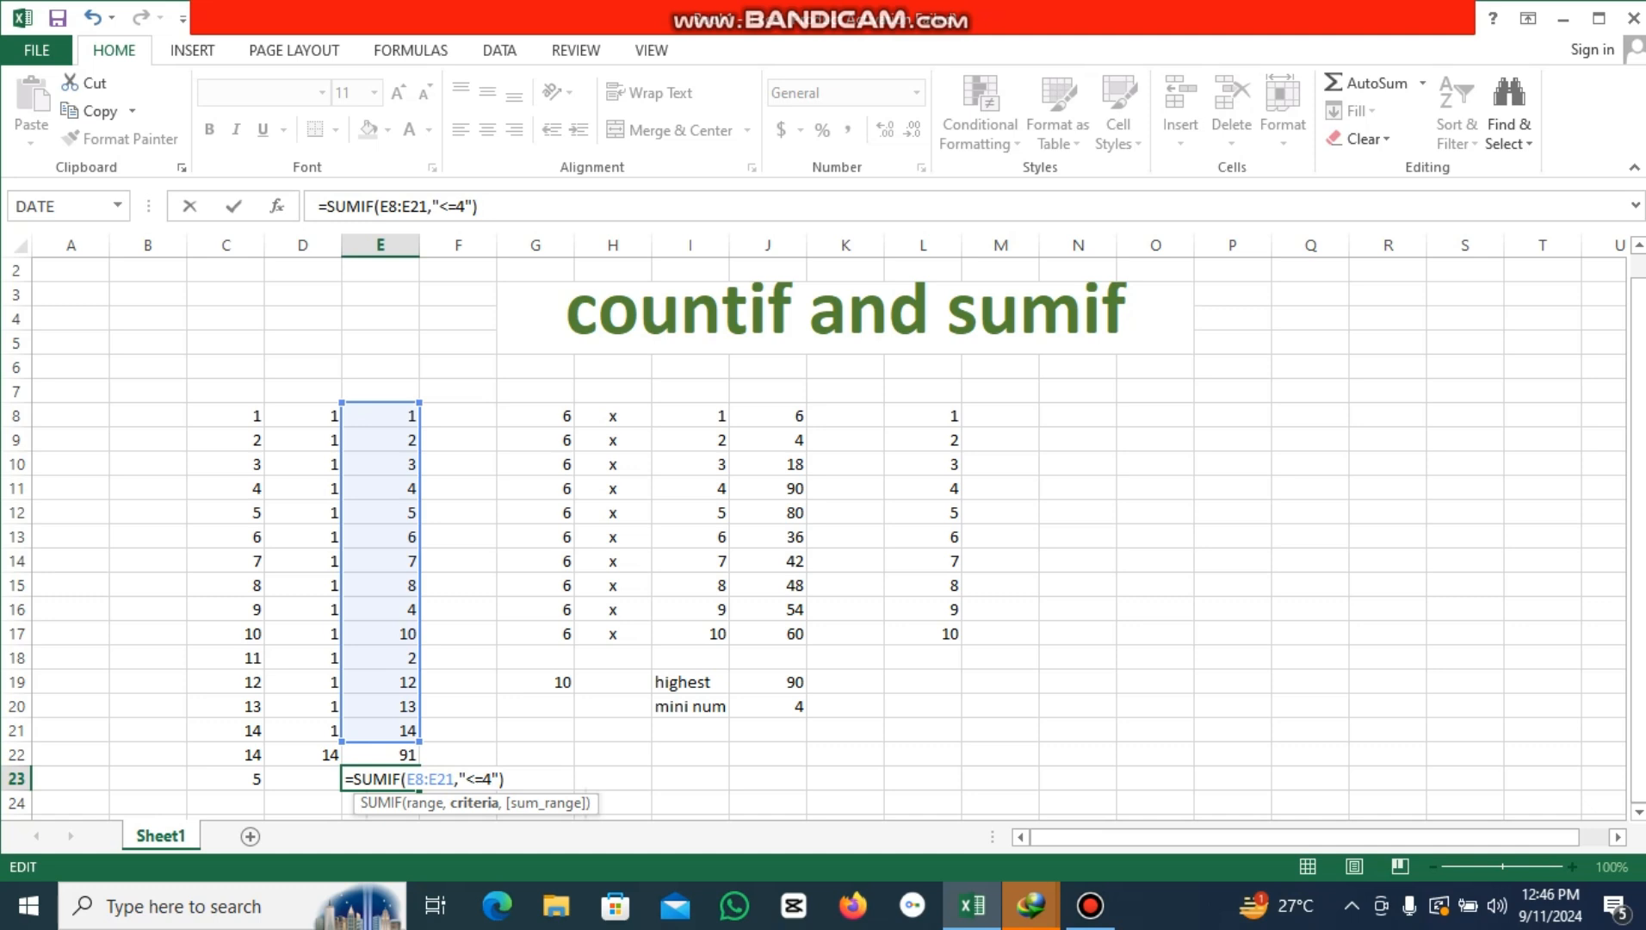
key(Return)
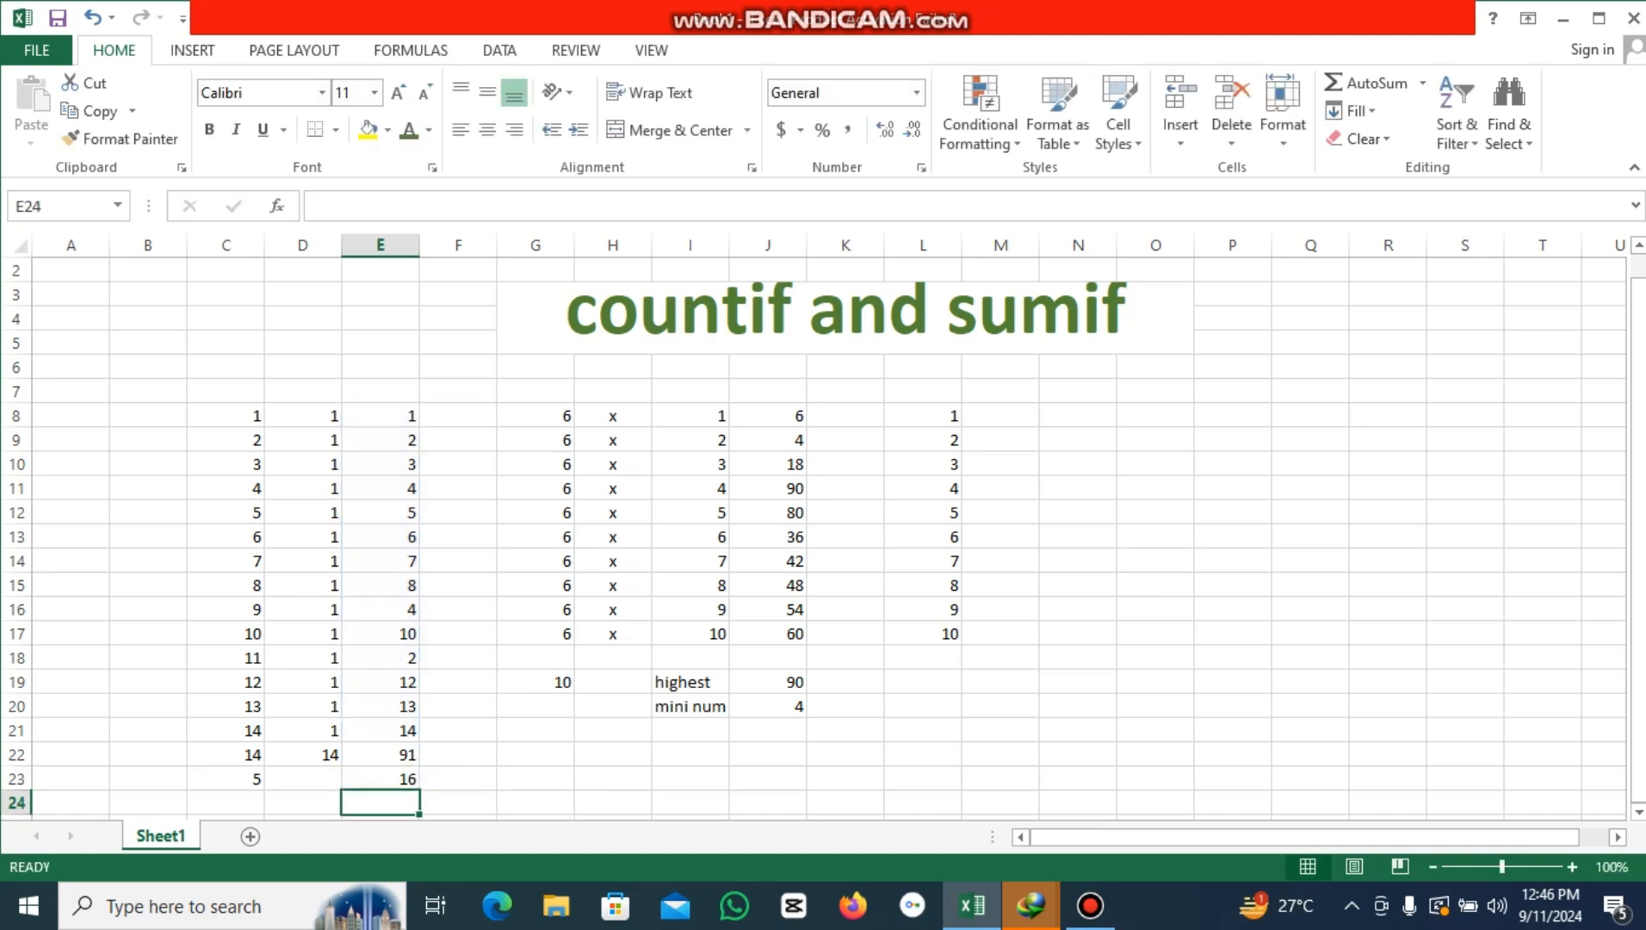